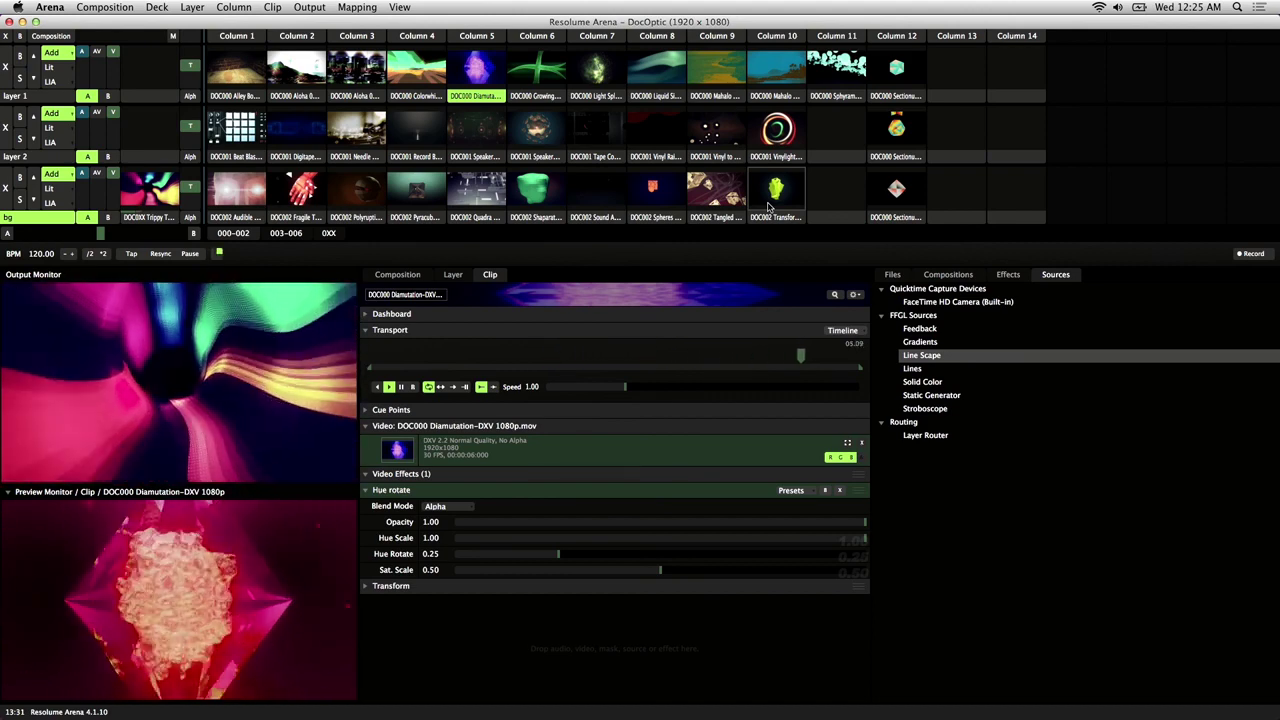
- Launch Fragile Touch on the bg layer and expand its Transport and Cue Points sections
click(311, 220)
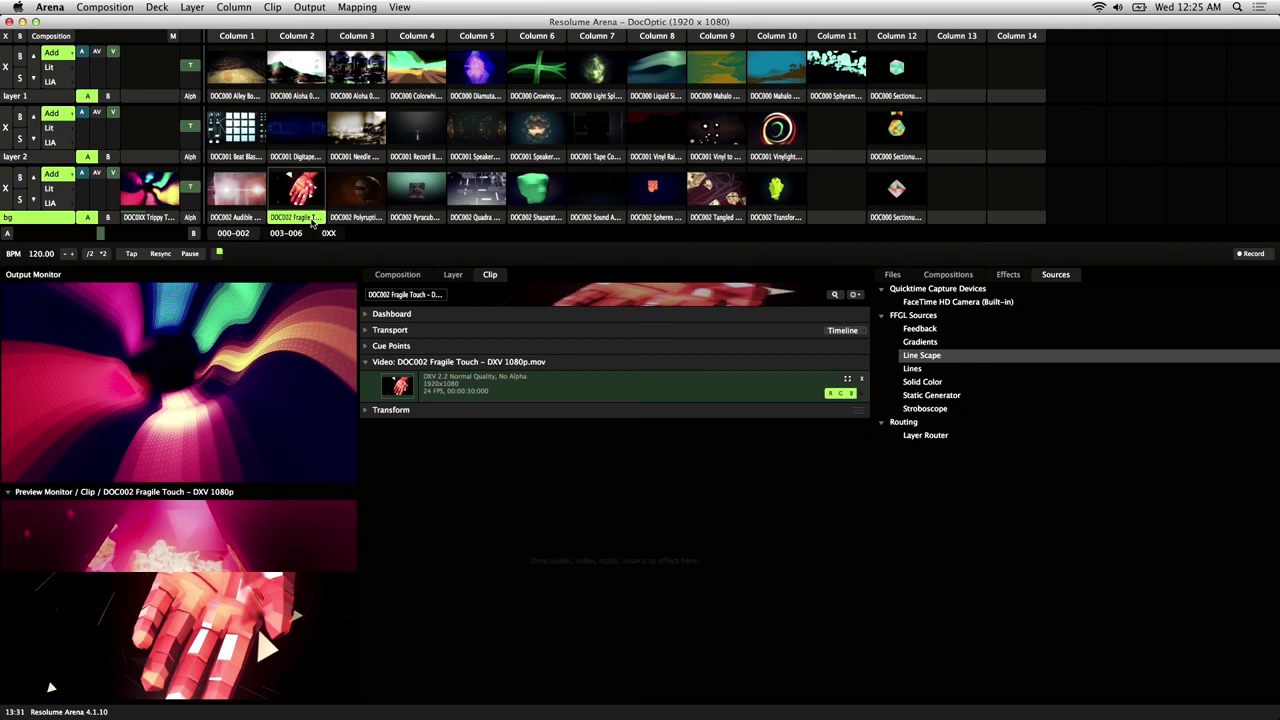
click(297, 194)
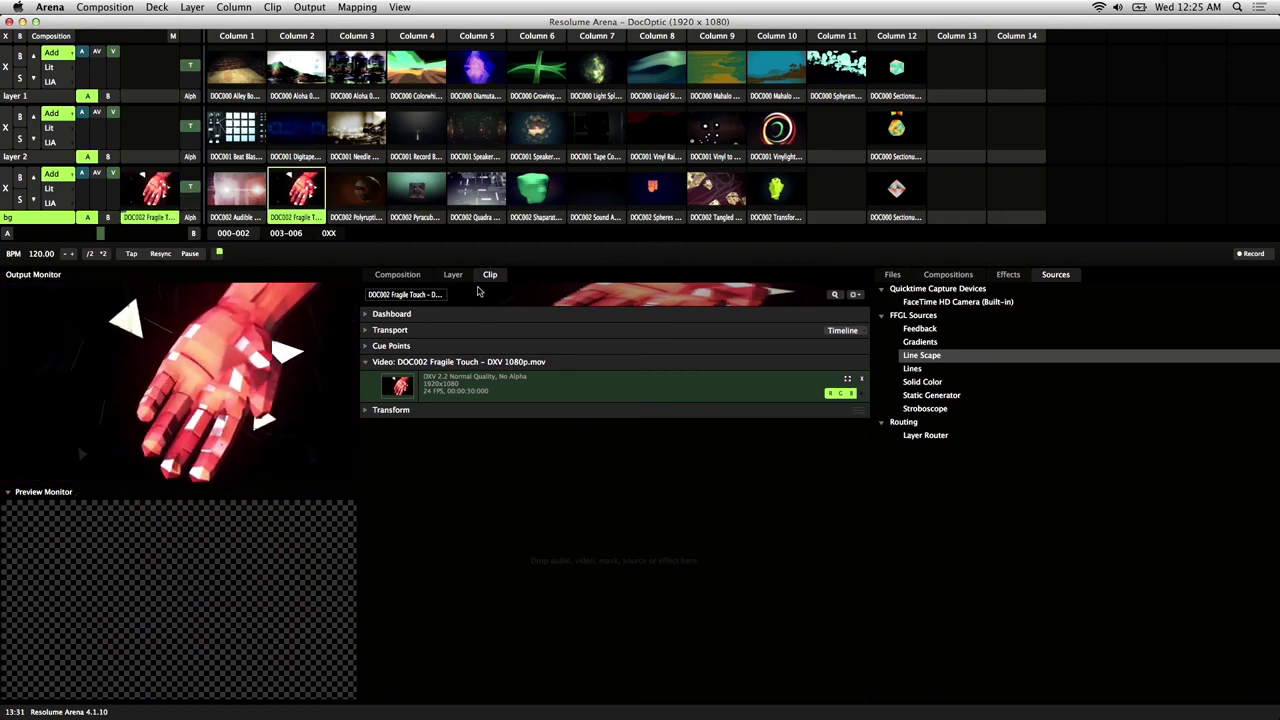
click(489, 276)
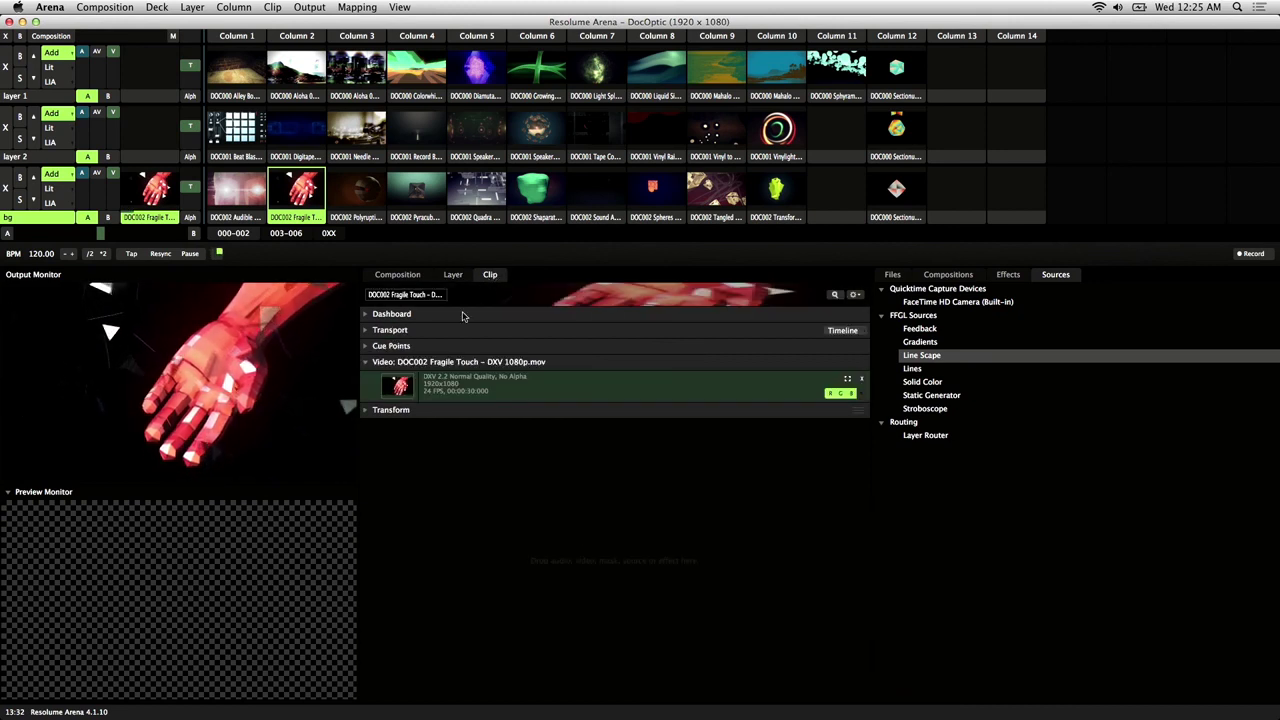
click(382, 330)
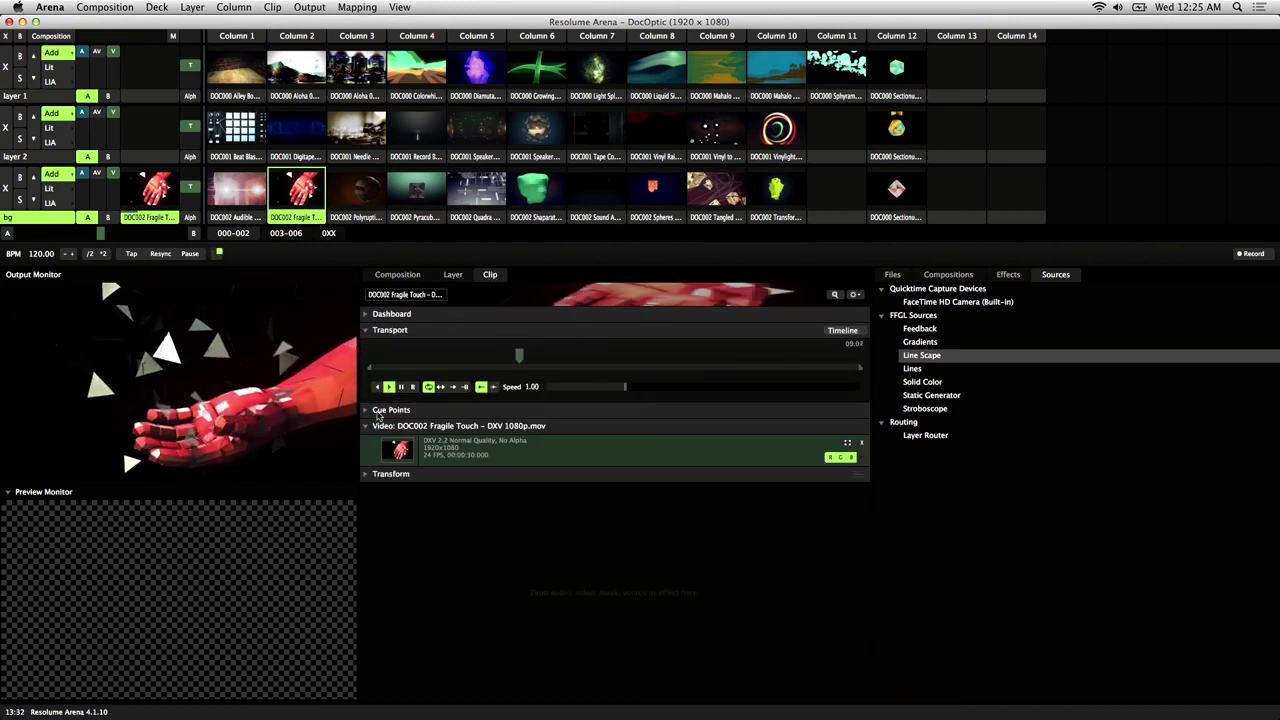
click(368, 411)
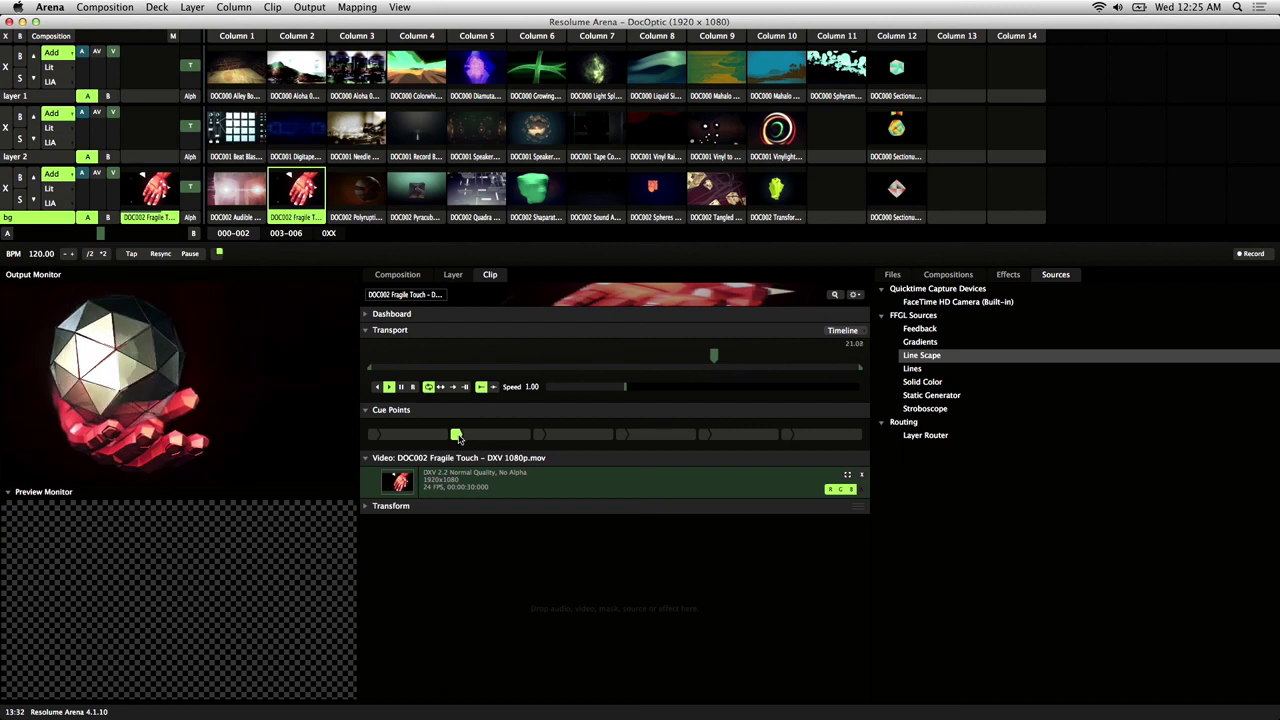
- Set a cue point at the current frame, then another at about 07.14
click(373, 435)
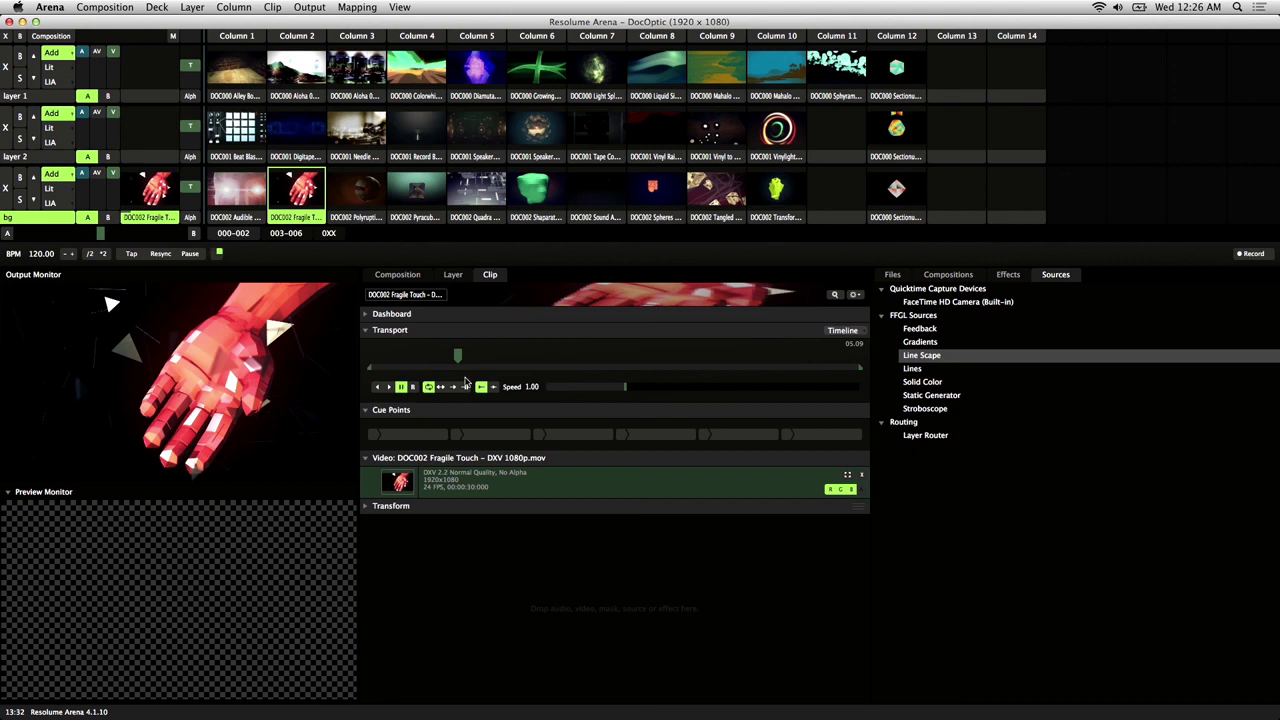
drag(458, 356, 335, 360)
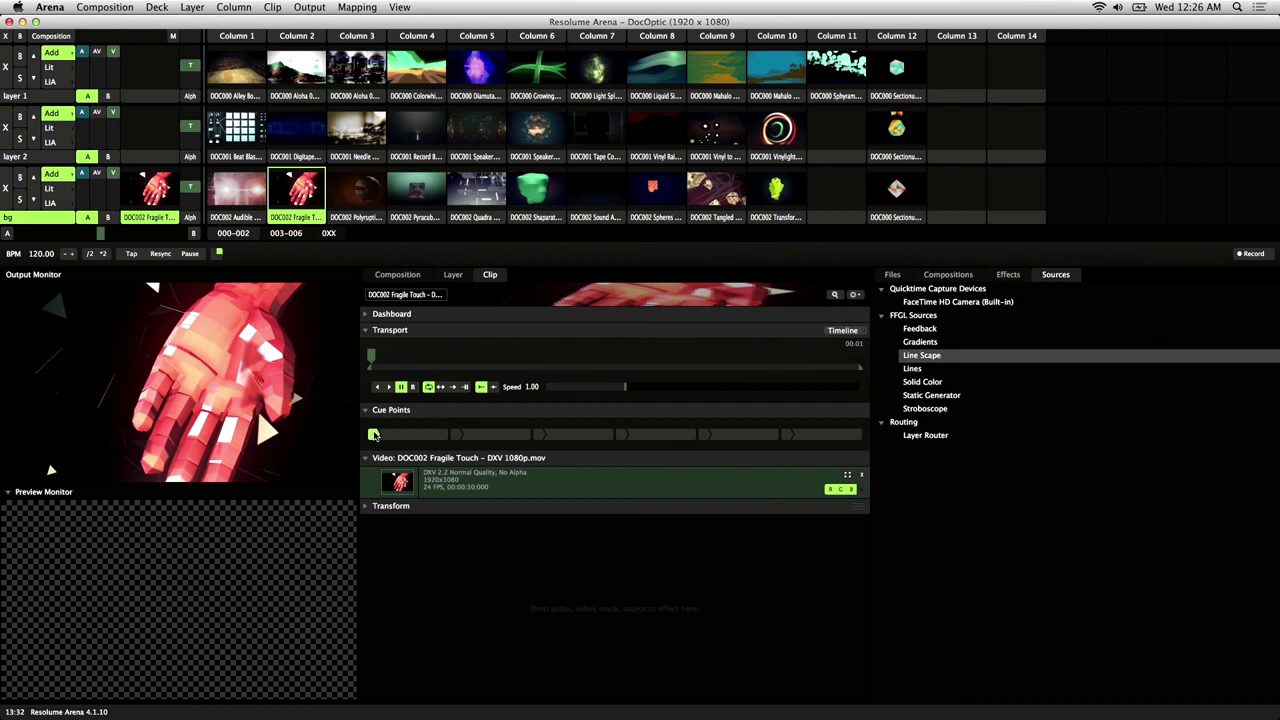
drag(372, 356, 842, 368)
click(456, 434)
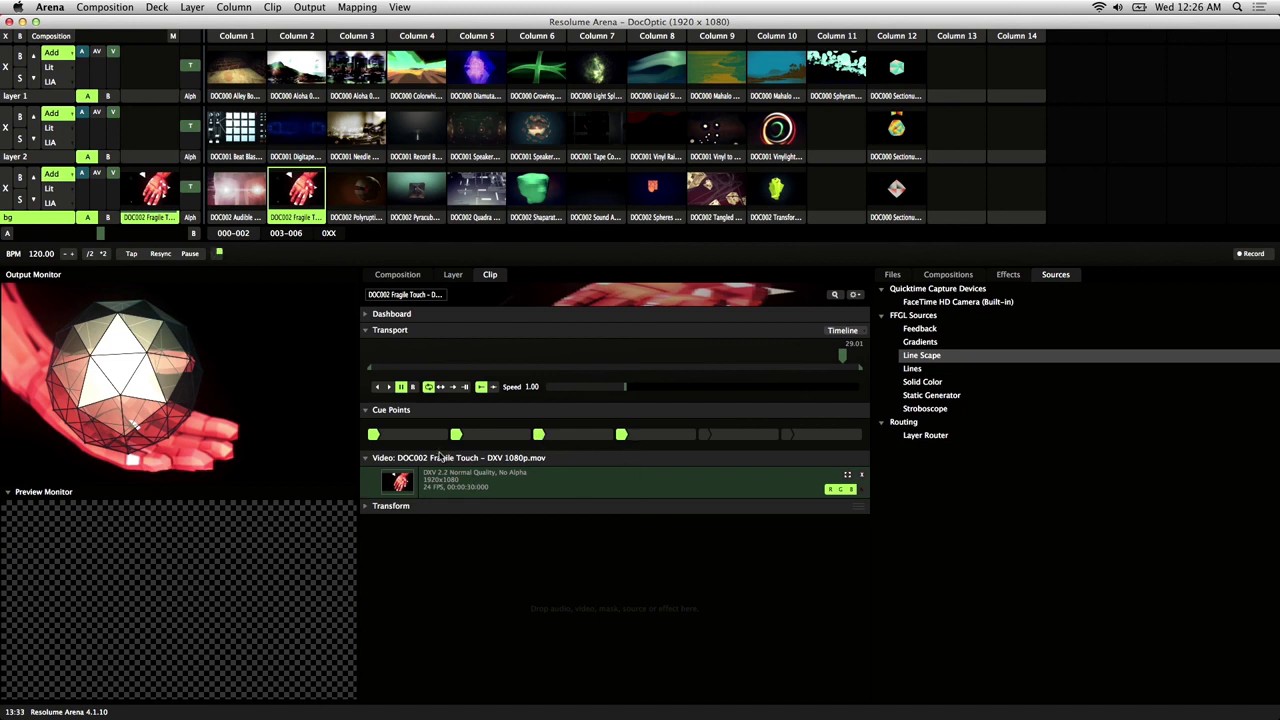
- Resume Fragile Touch playback and jump through the stored cue points in turn
click(389, 387)
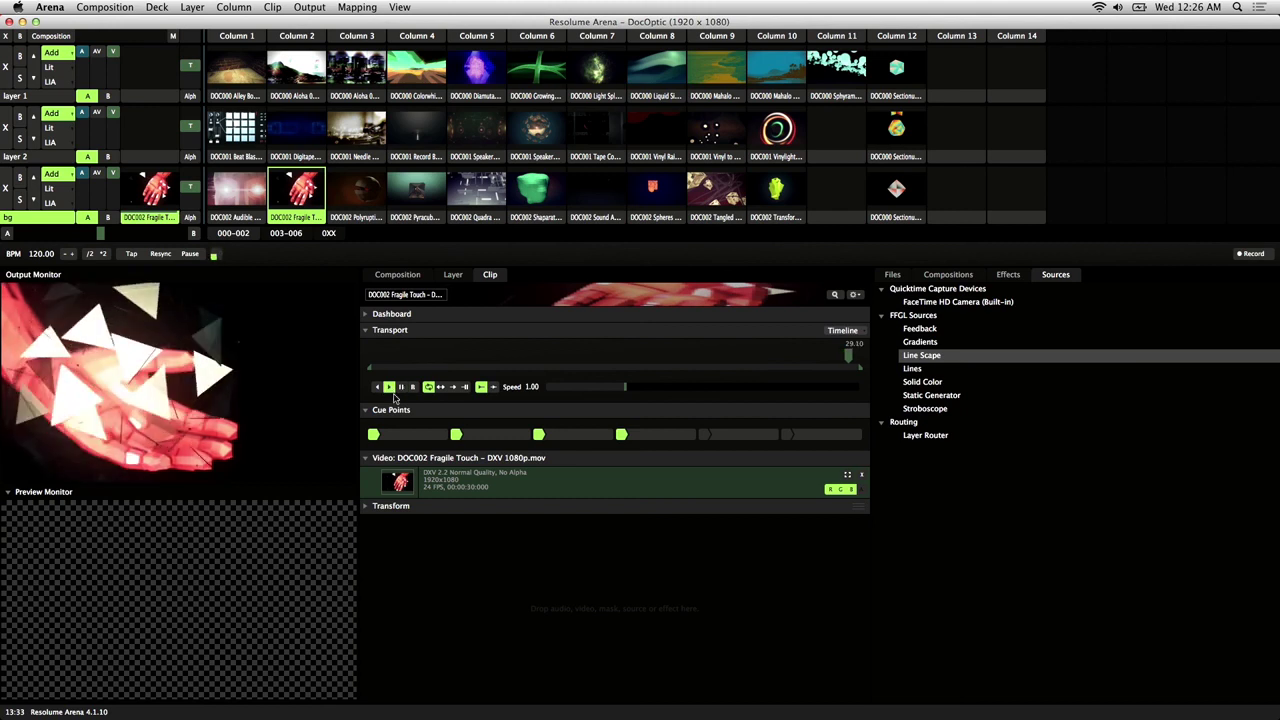
click(456, 435)
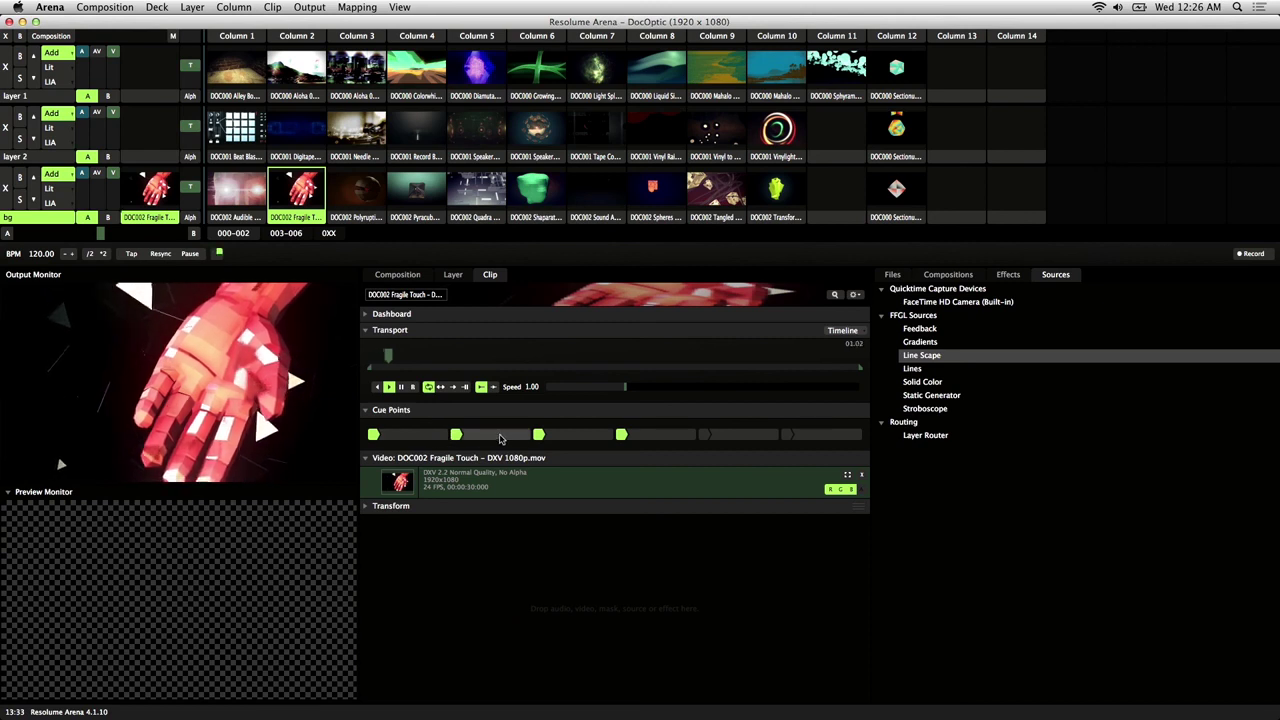
click(539, 436)
click(621, 435)
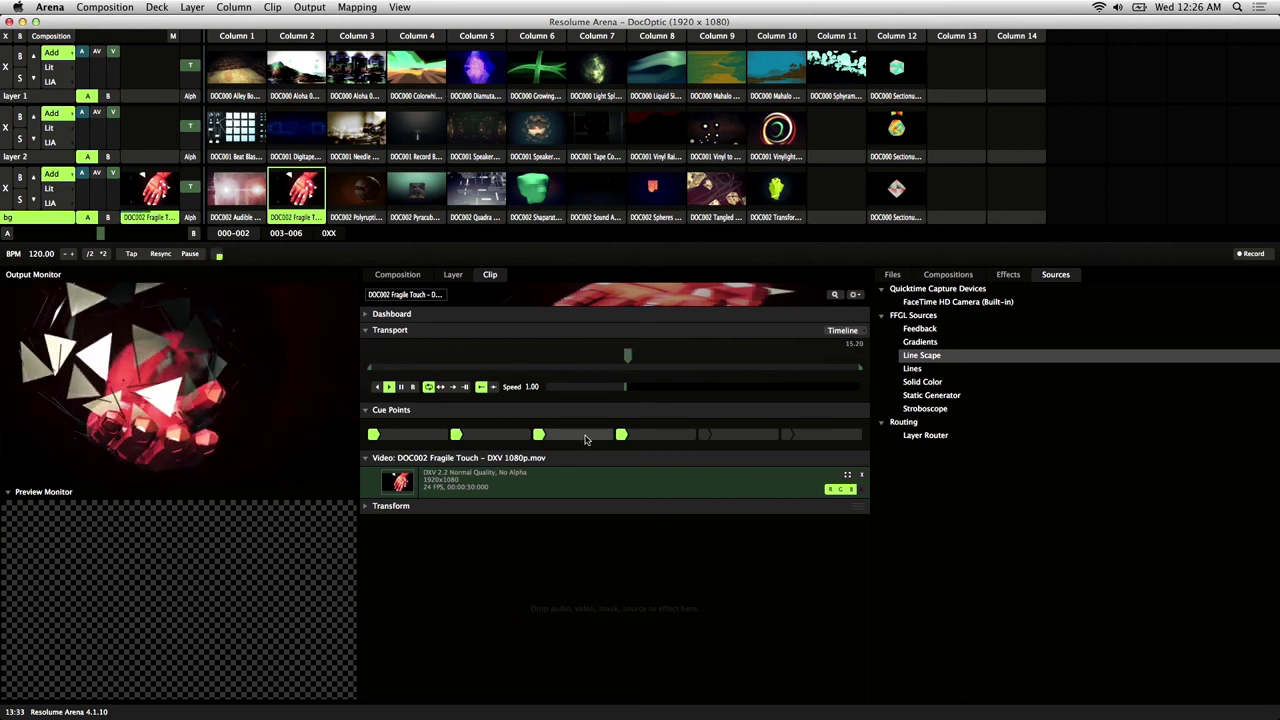
click(655, 438)
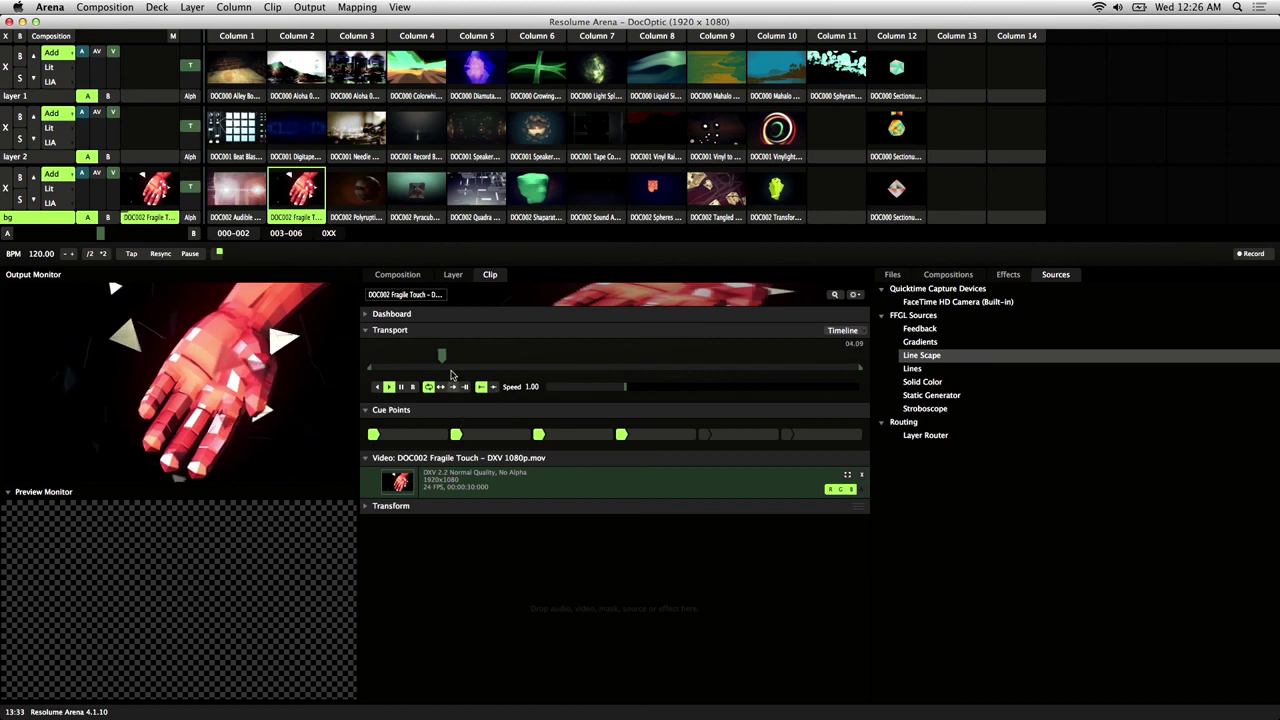
- Set a fifth cue point at about 12.11, then scrub back near the start
drag(461, 358, 574, 372)
click(704, 434)
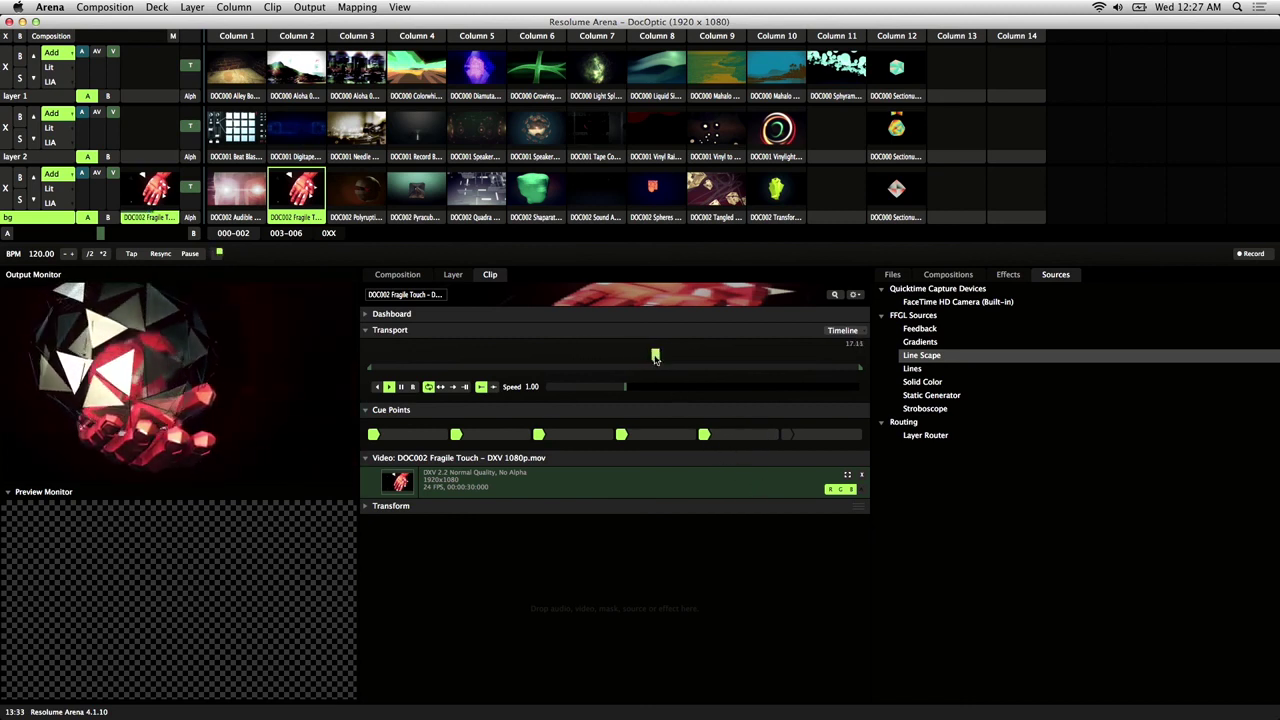
drag(655, 357, 435, 357)
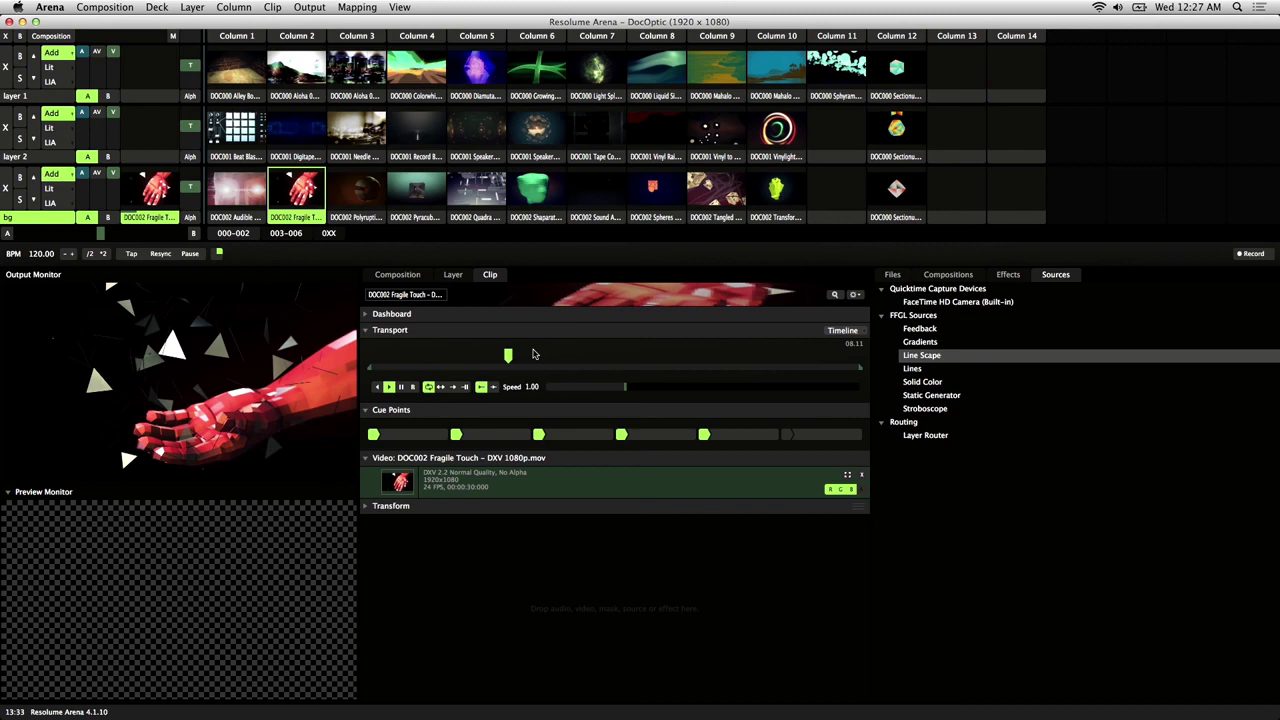
- Enter composition key map editing and assign Q and W to the first two cue points
click(356, 8)
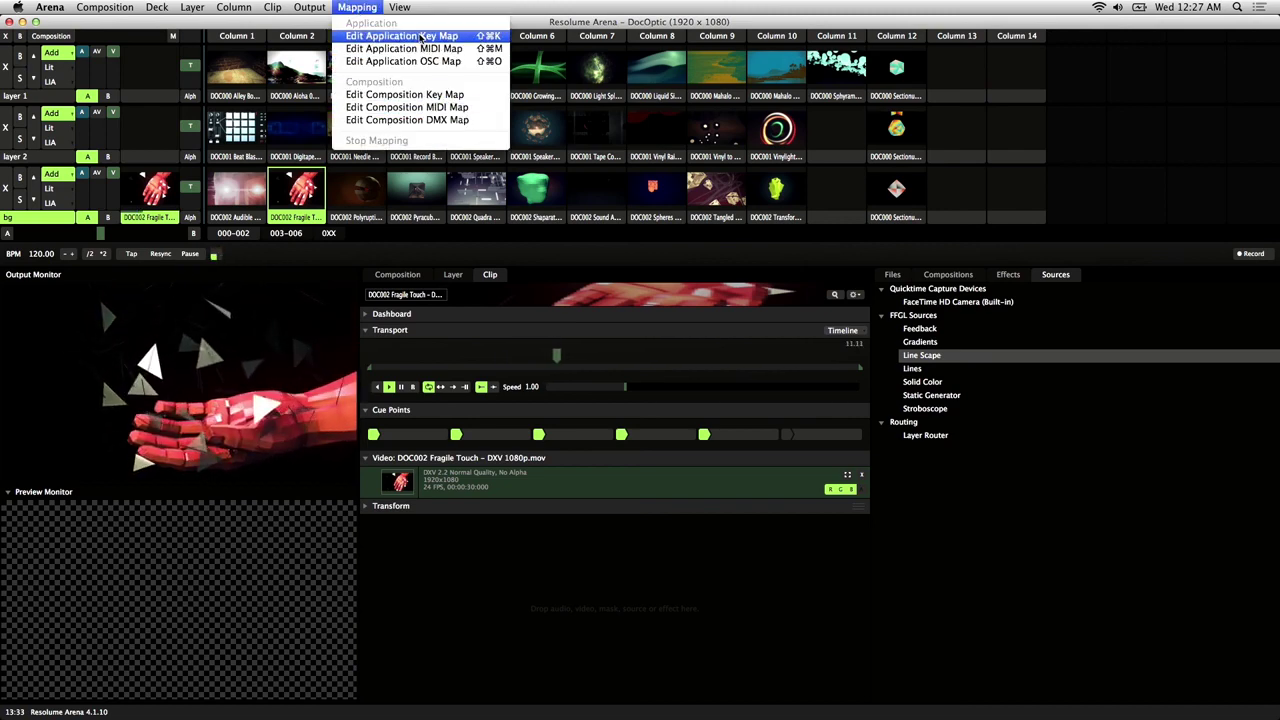
click(452, 96)
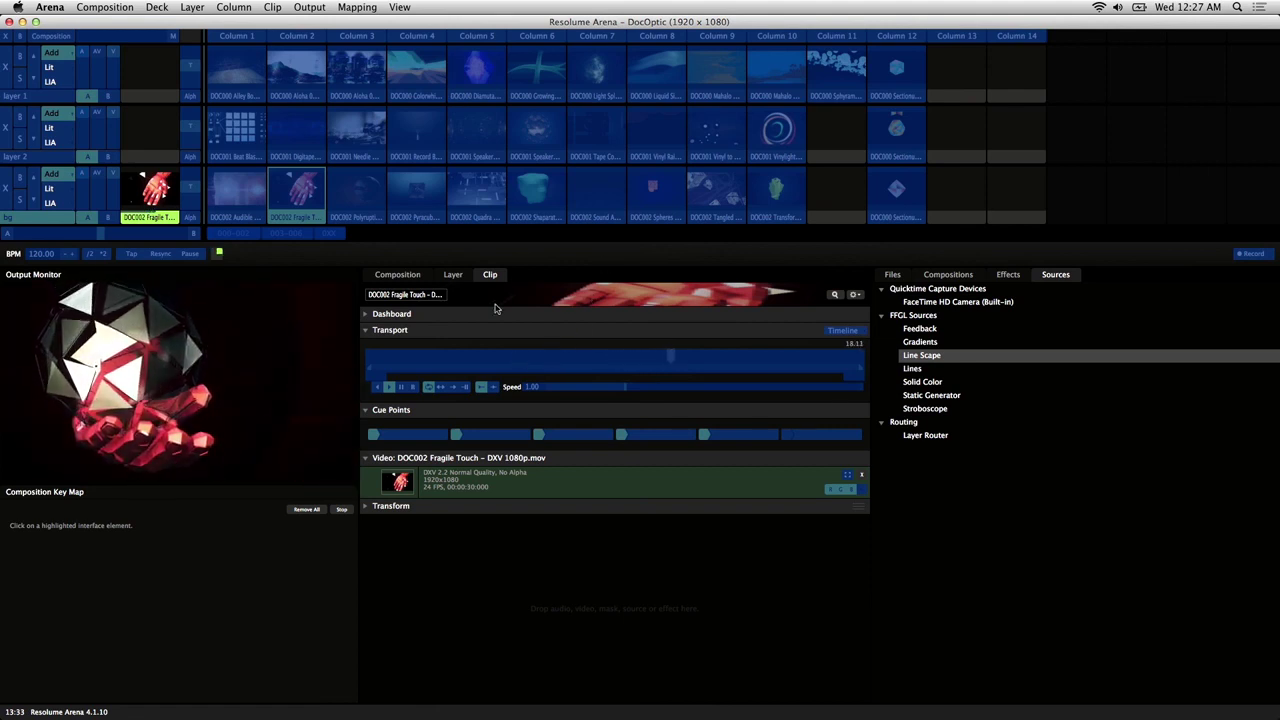
click(421, 437)
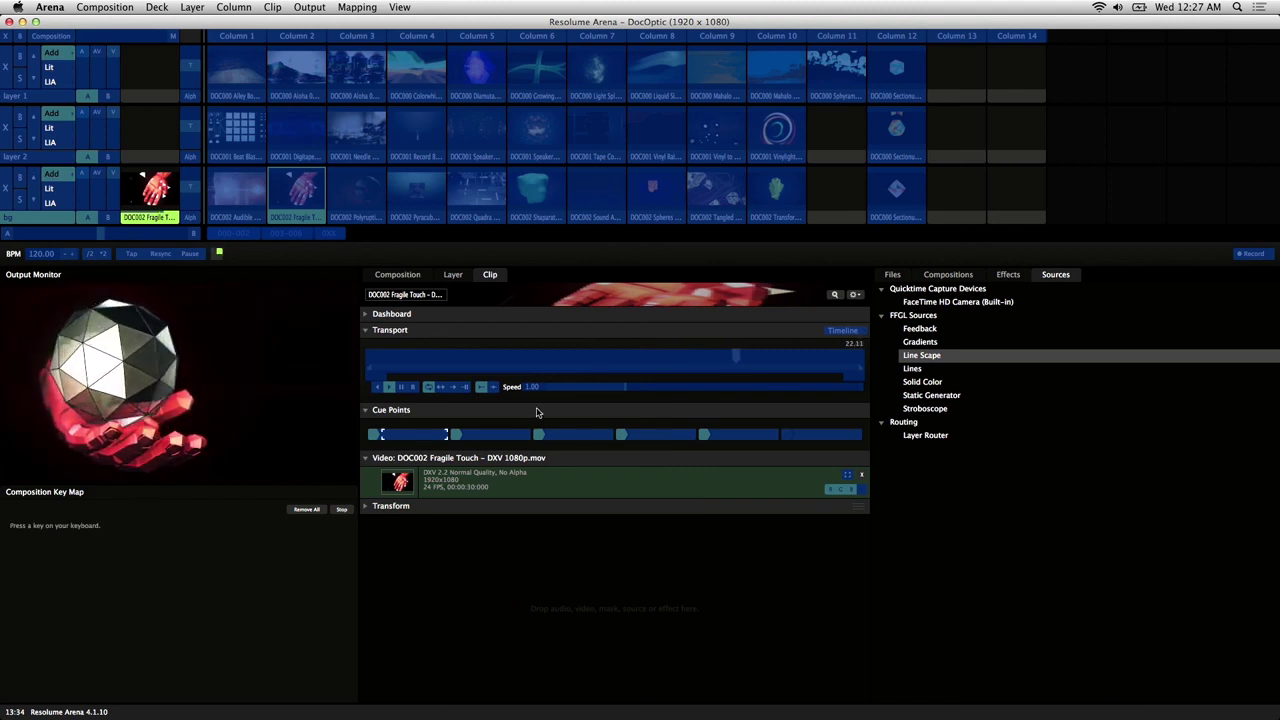
key(q)
key(w)
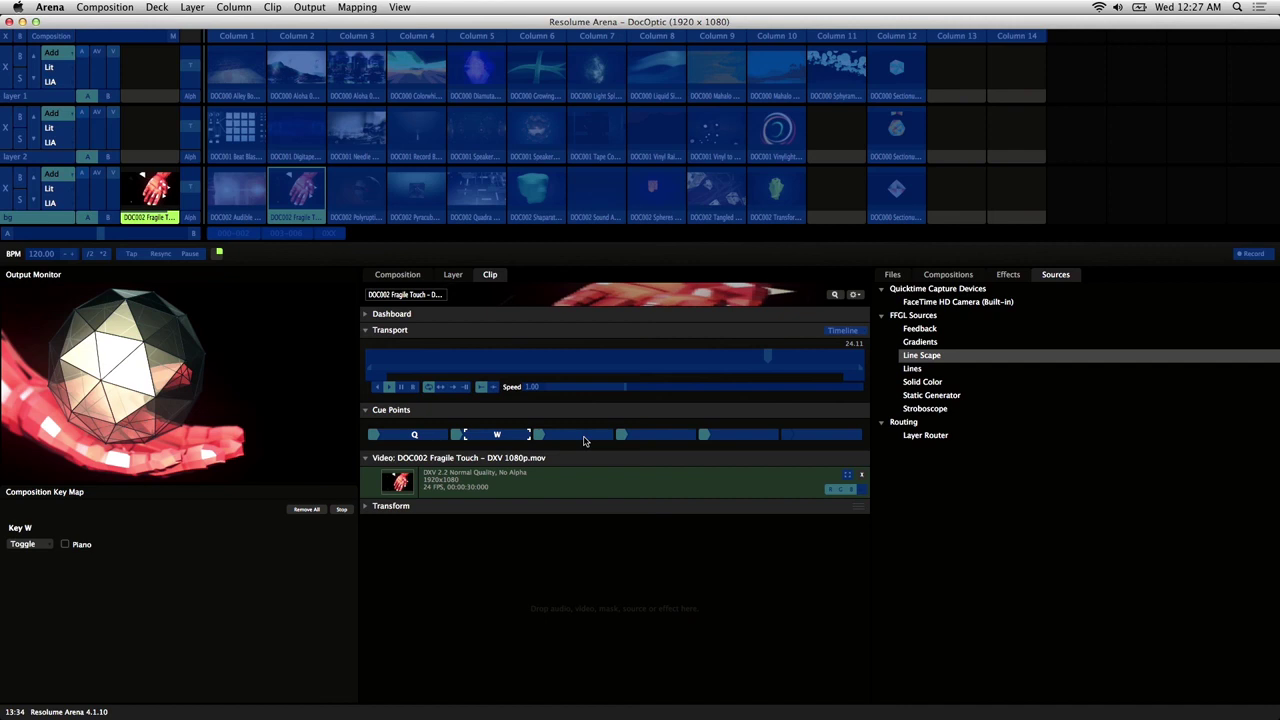
- Assign keys E, R, T and Y to the third through sixth cue points
click(579, 434)
key(e)
click(662, 434)
key(r)
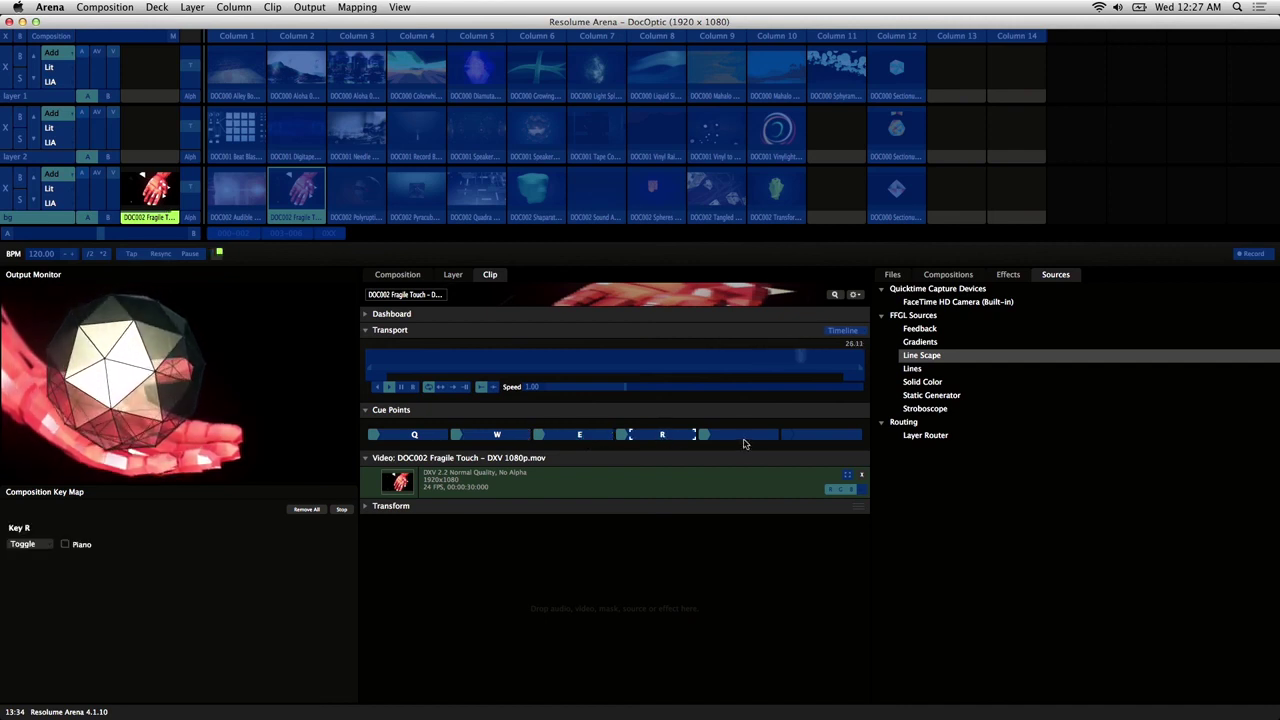
click(748, 435)
key(t)
click(821, 437)
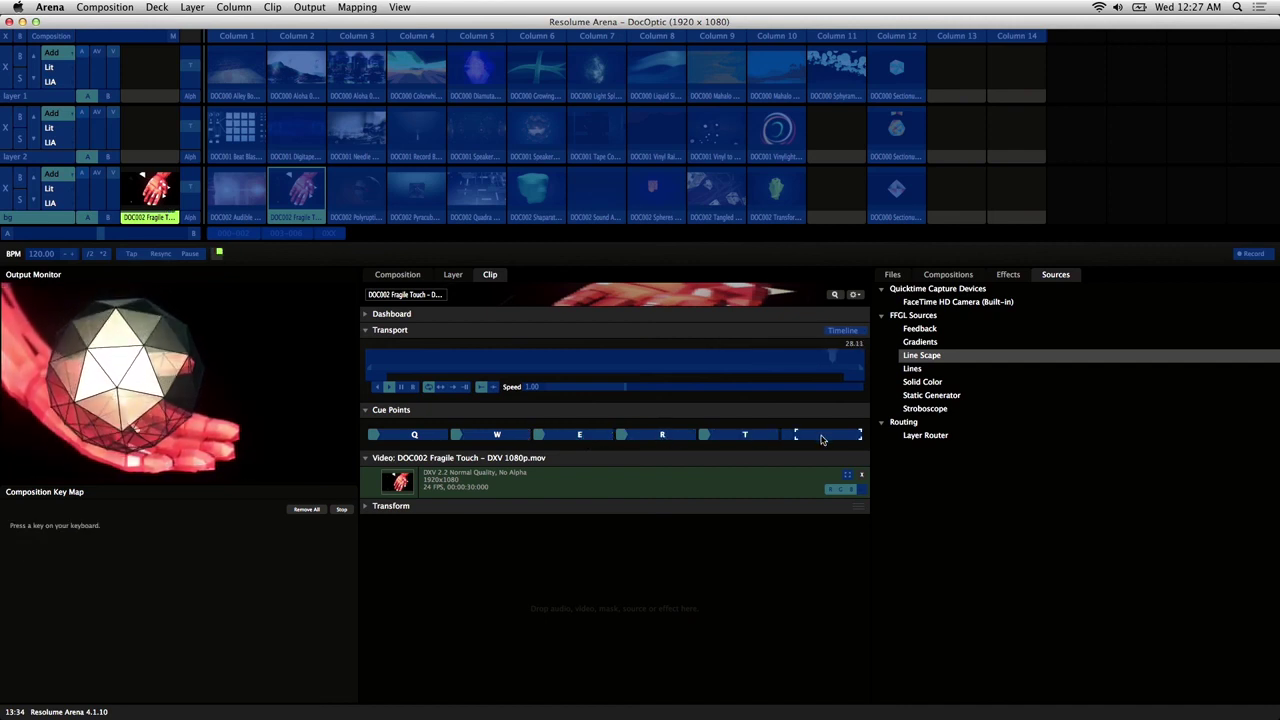
key(y)
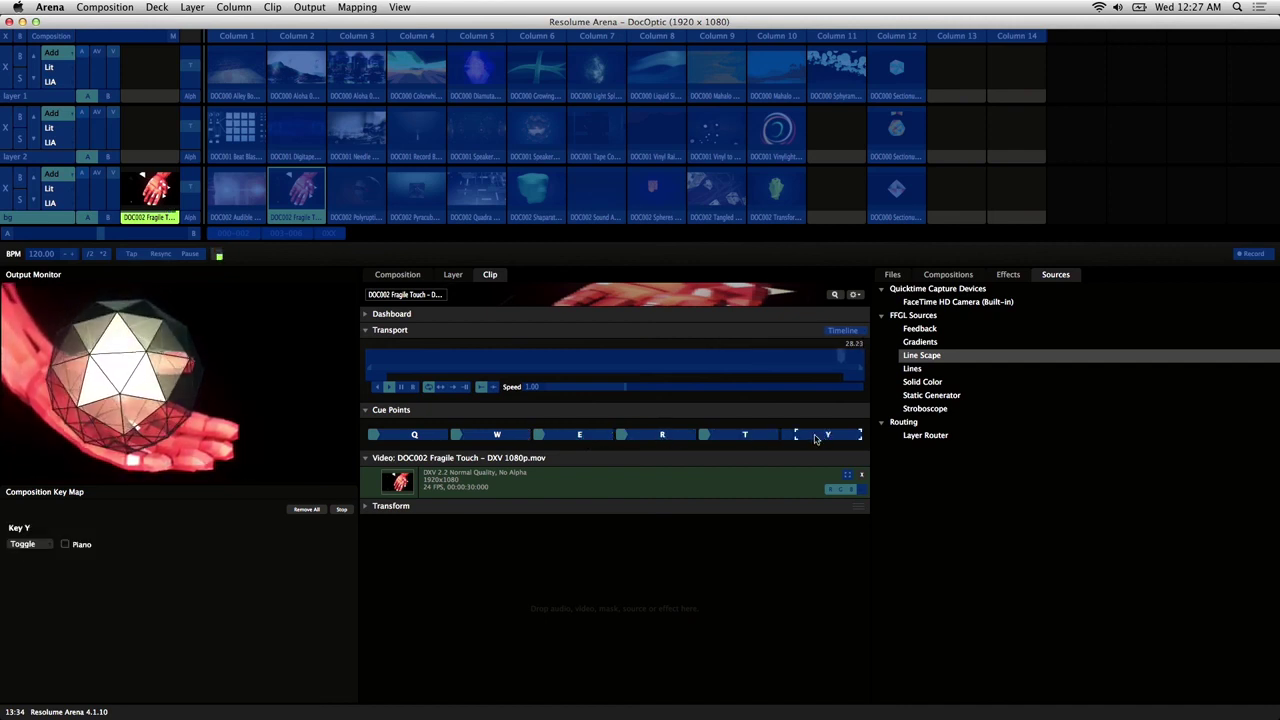
- Clear the E shortcut from the third cue point and reassign E
right_click(604, 436)
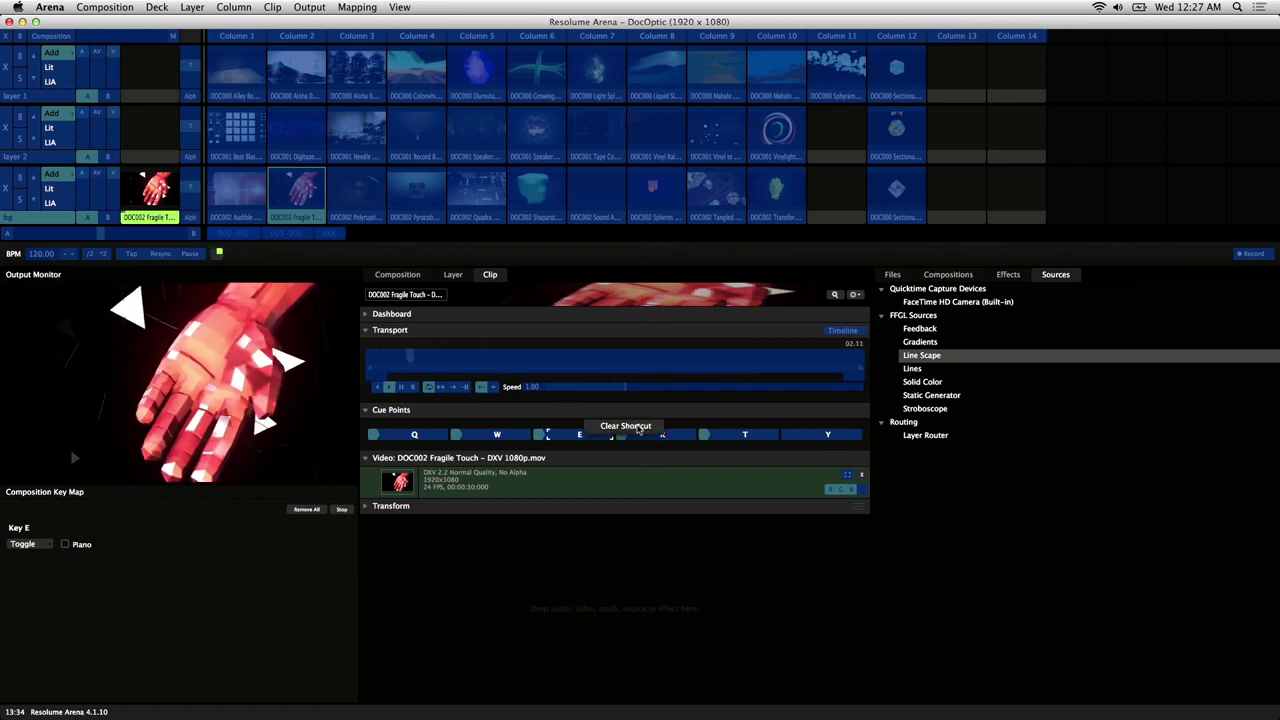
click(638, 429)
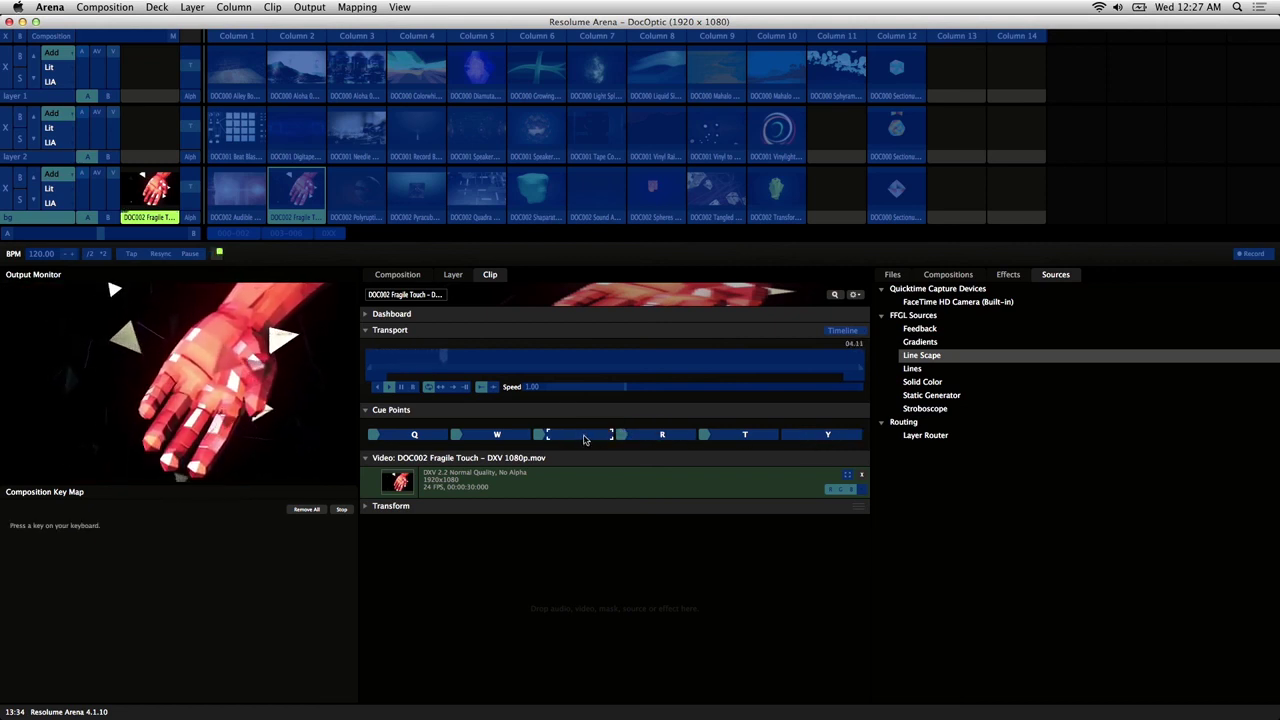
key(e)
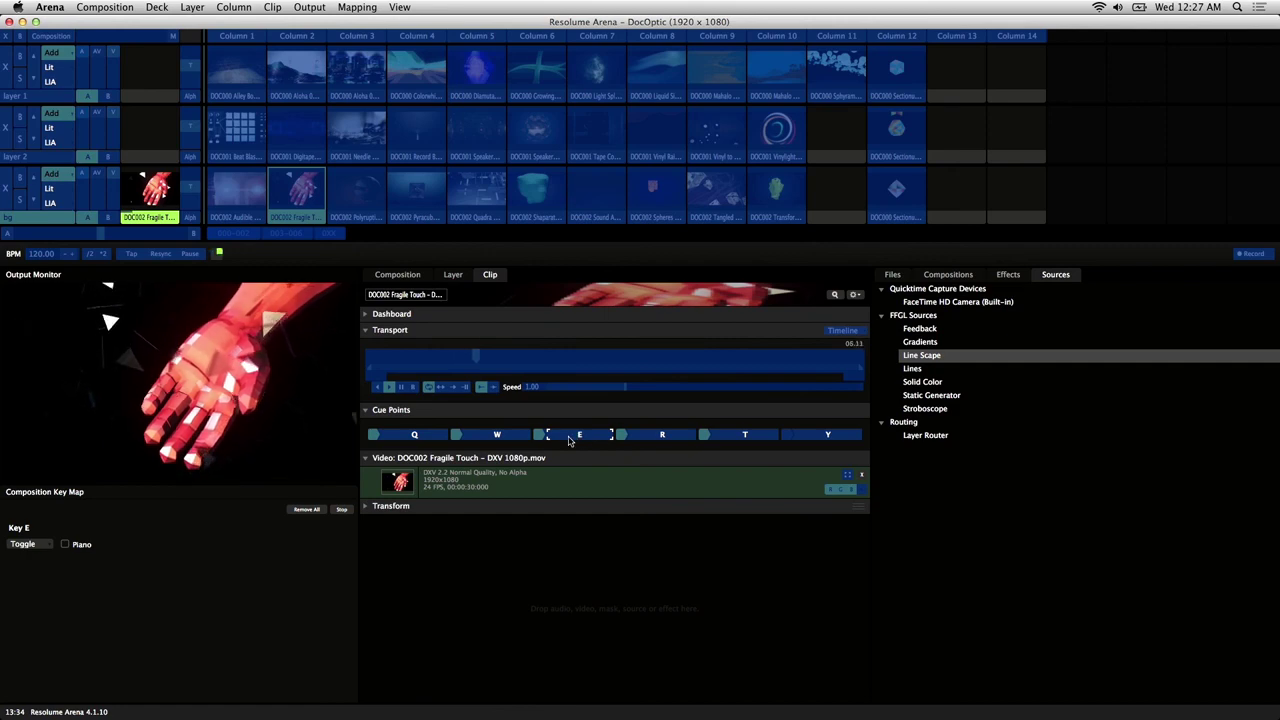
click(357, 7)
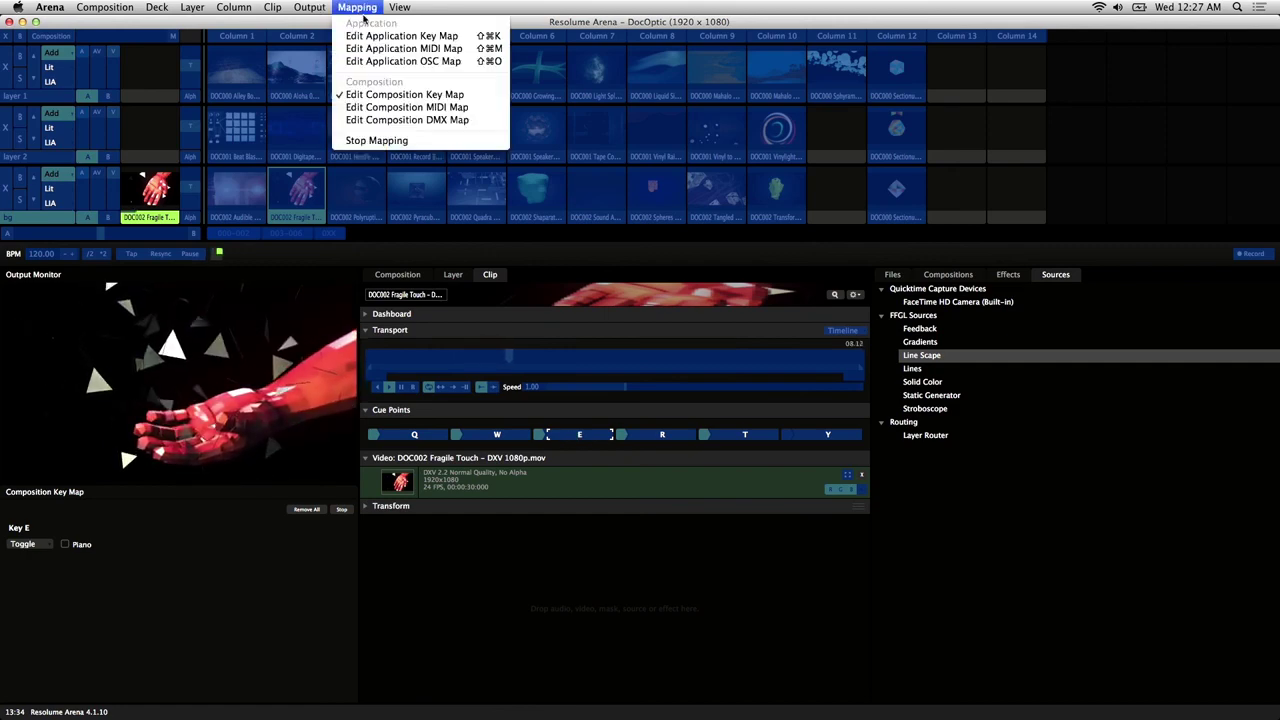
- Exit key map editing, then press Q, W and Q to jump between cue points
click(405, 94)
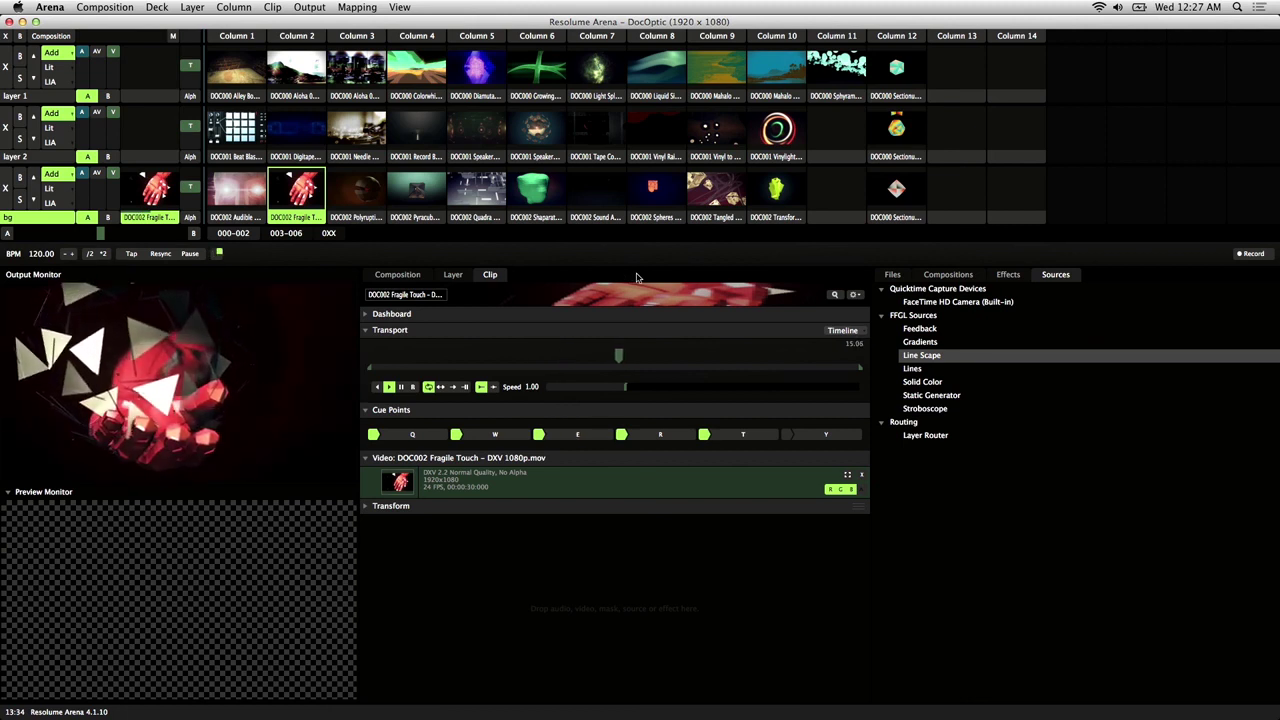
key(q)
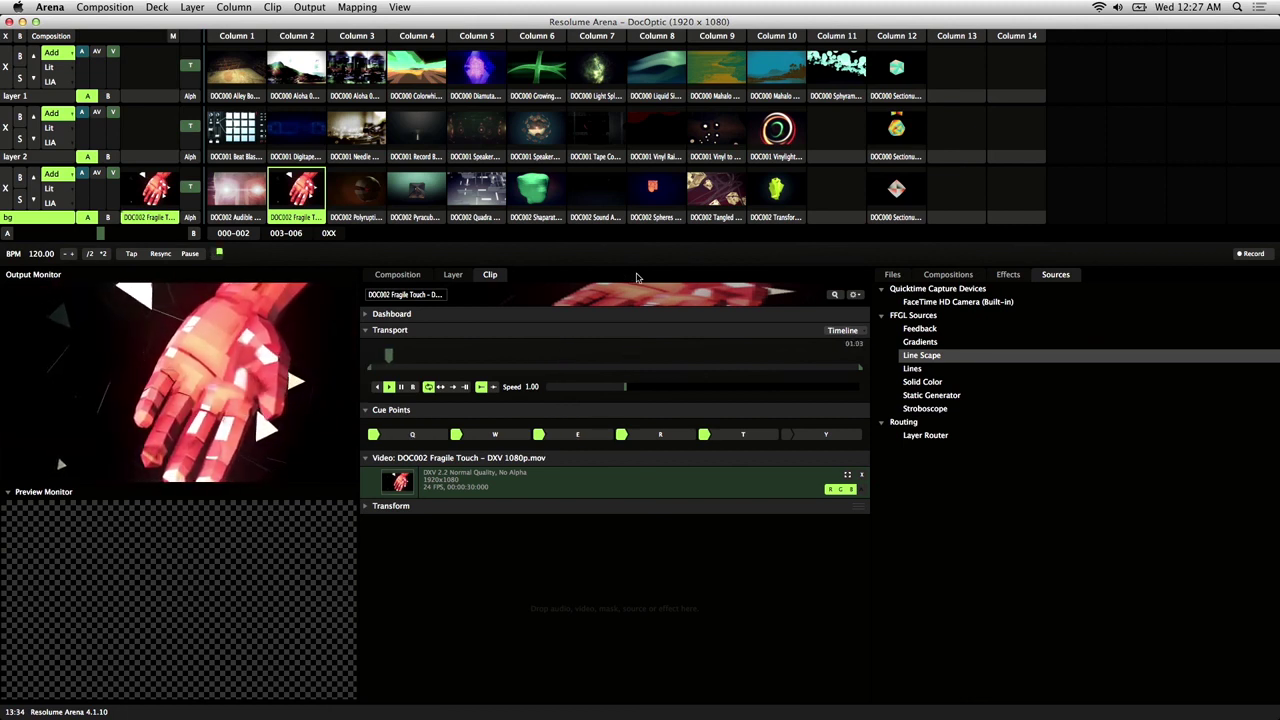
key(w)
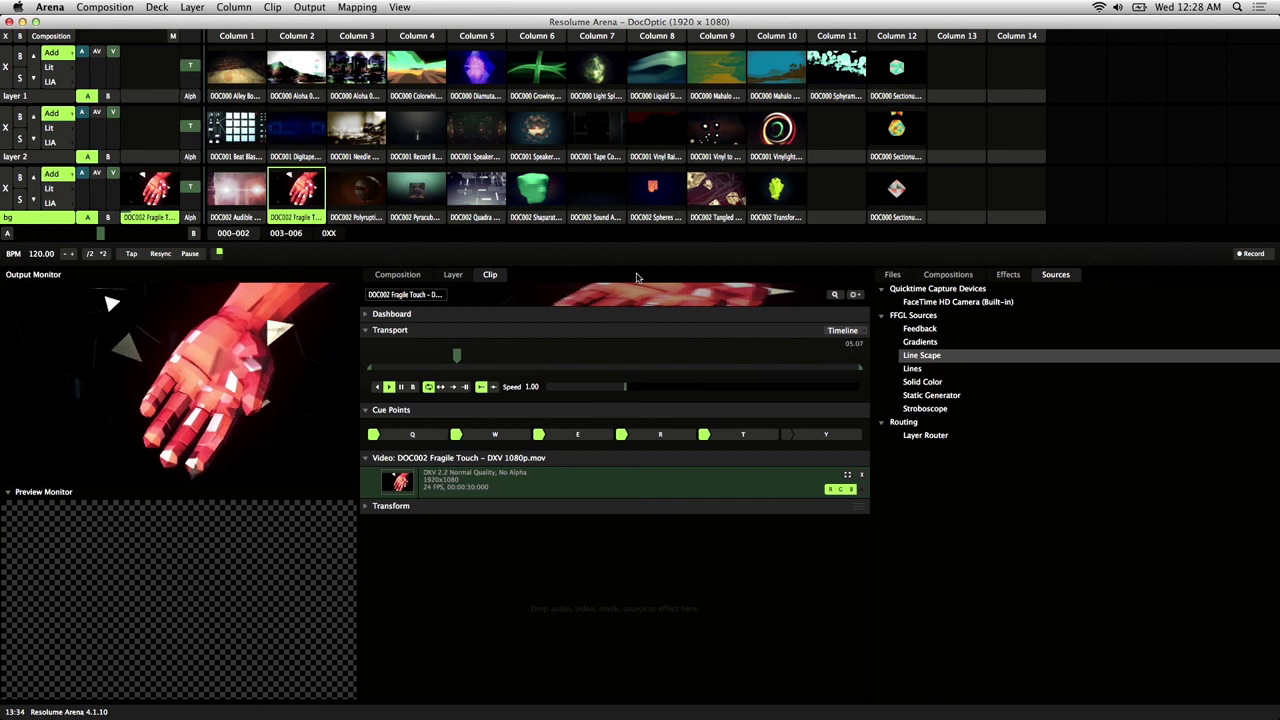
key(q)
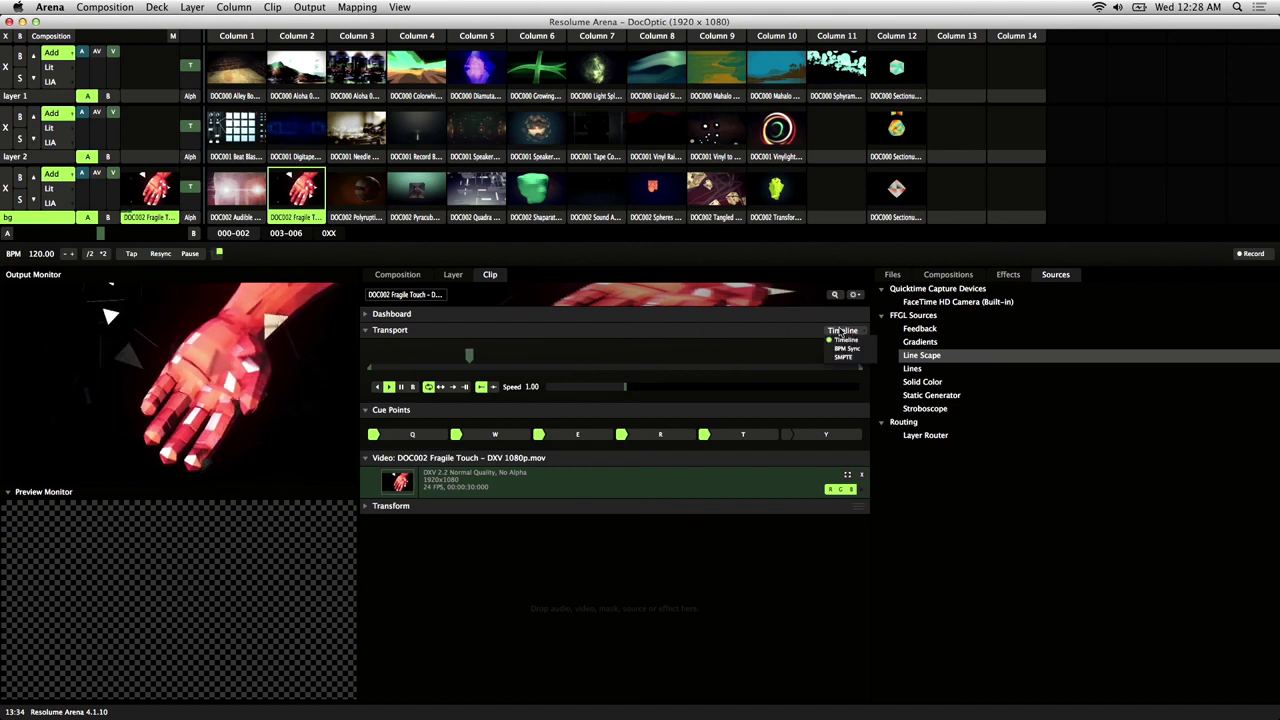
- Switch Transport to BPM Sync and jump playback between cue points E, R and Q
click(847, 348)
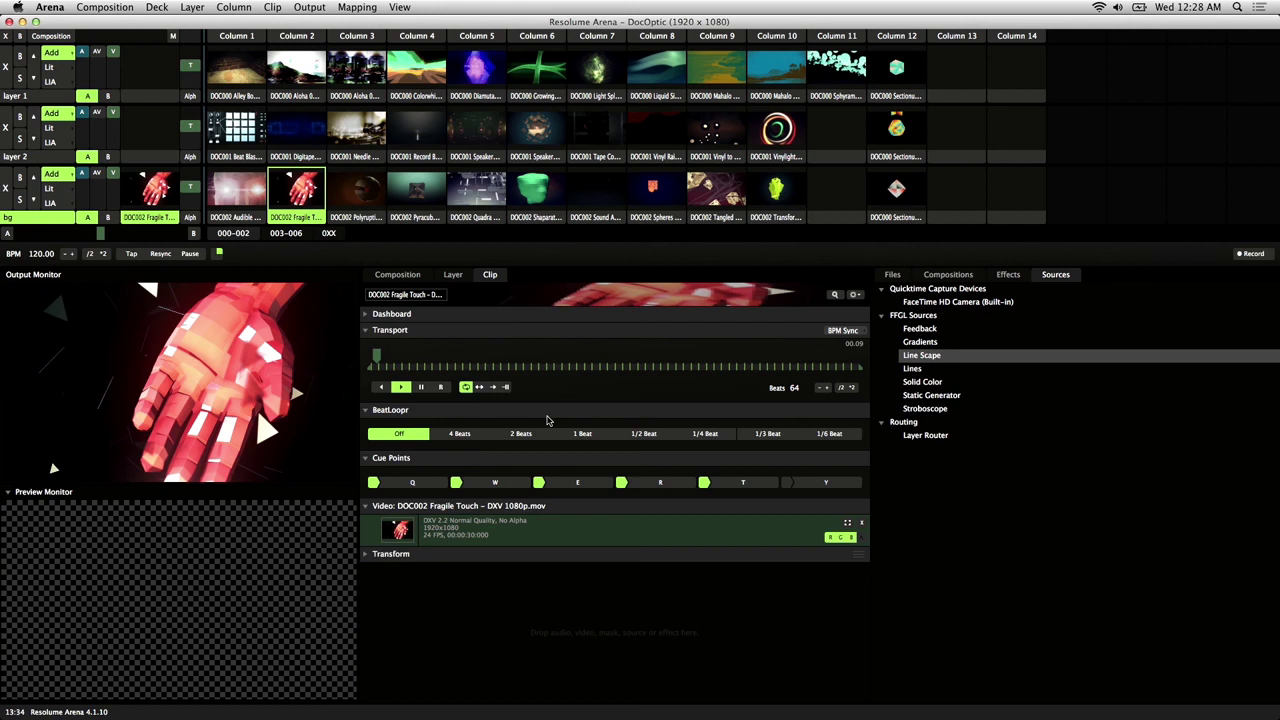
click(441, 388)
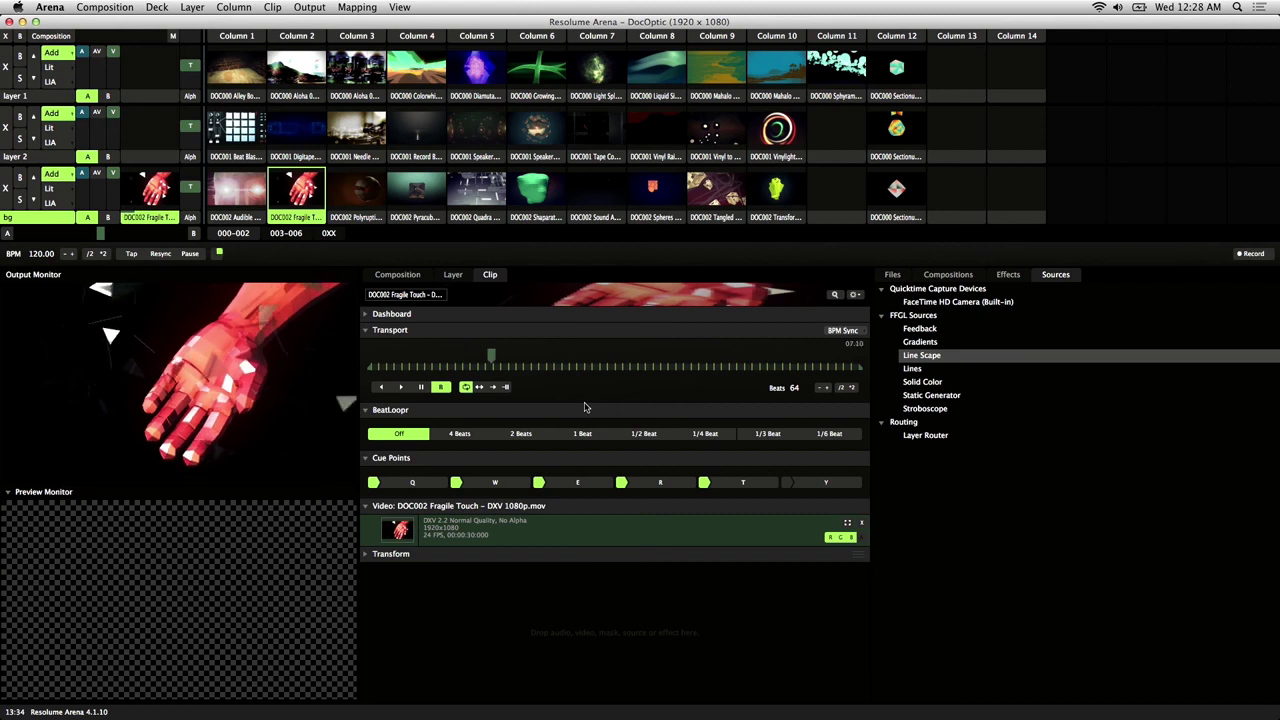
click(538, 483)
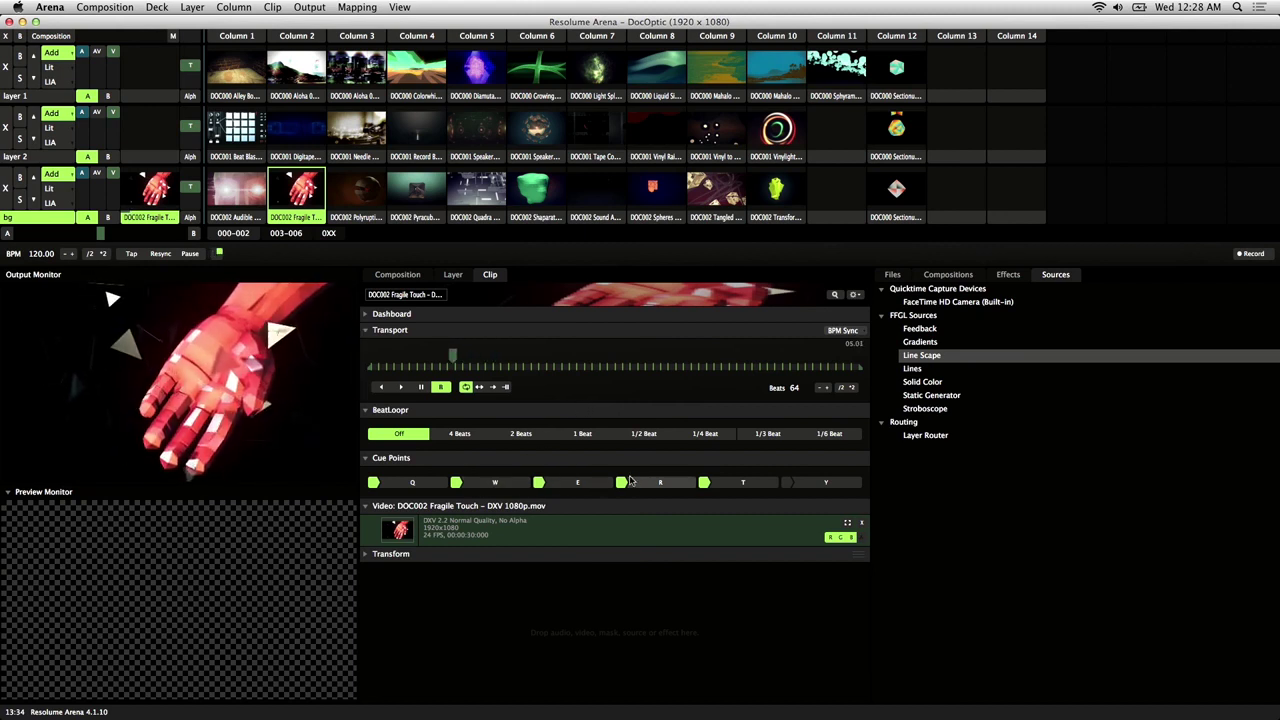
click(630, 482)
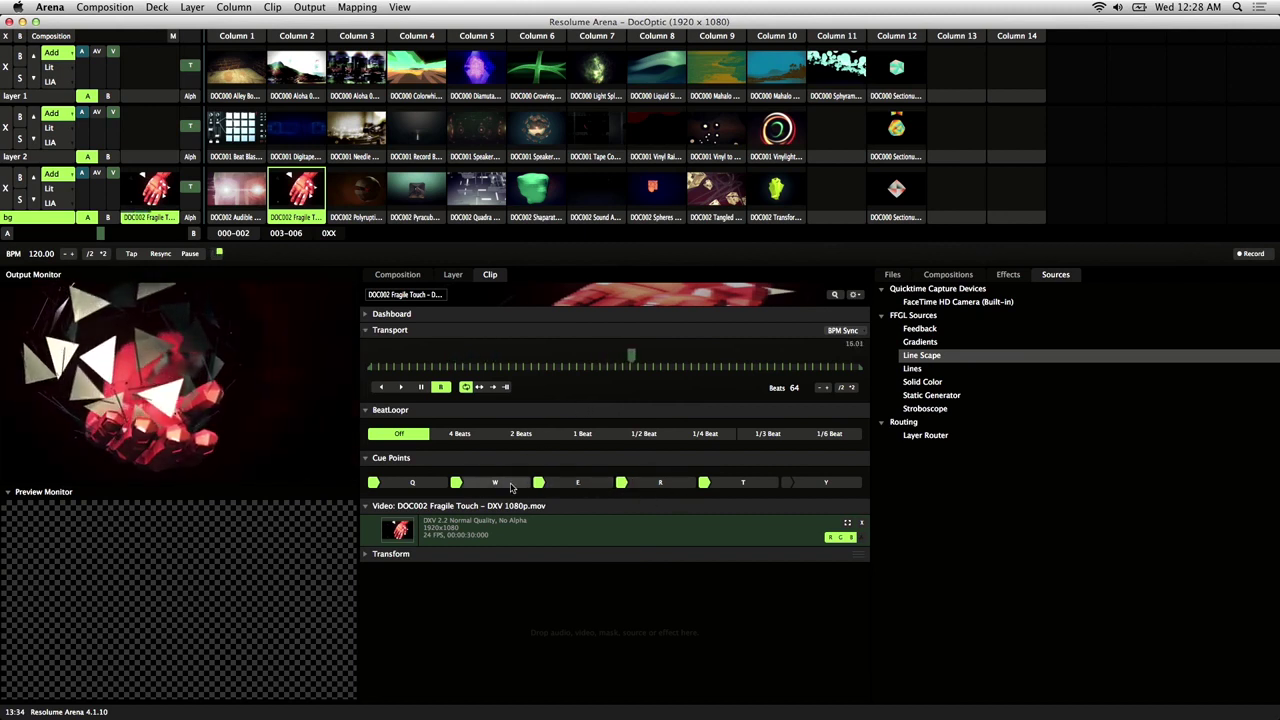
key(q)
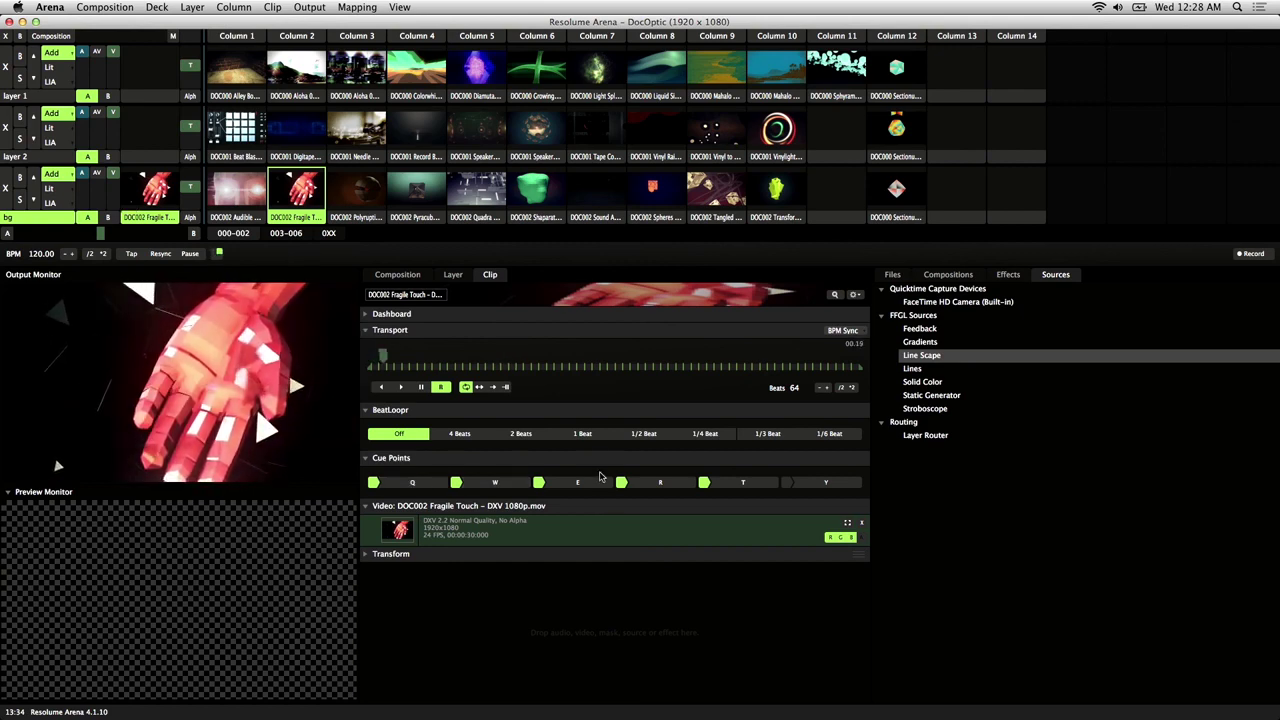
click(670, 484)
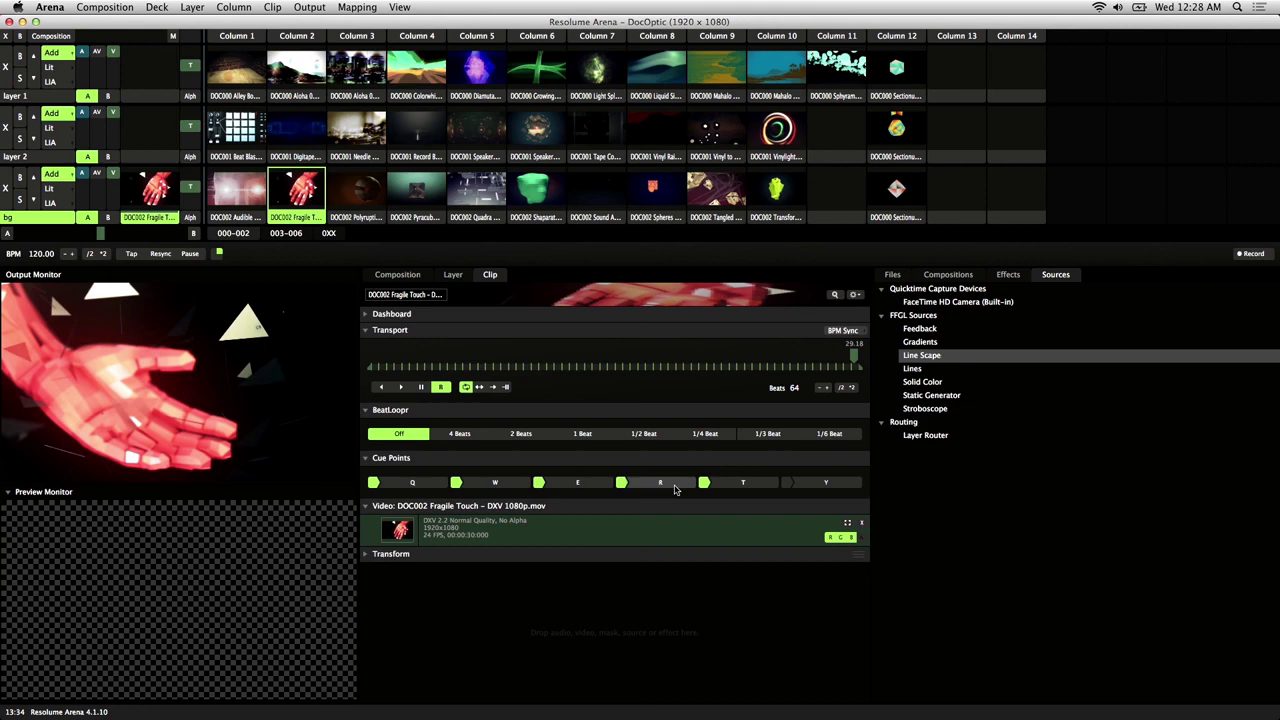
click(675, 489)
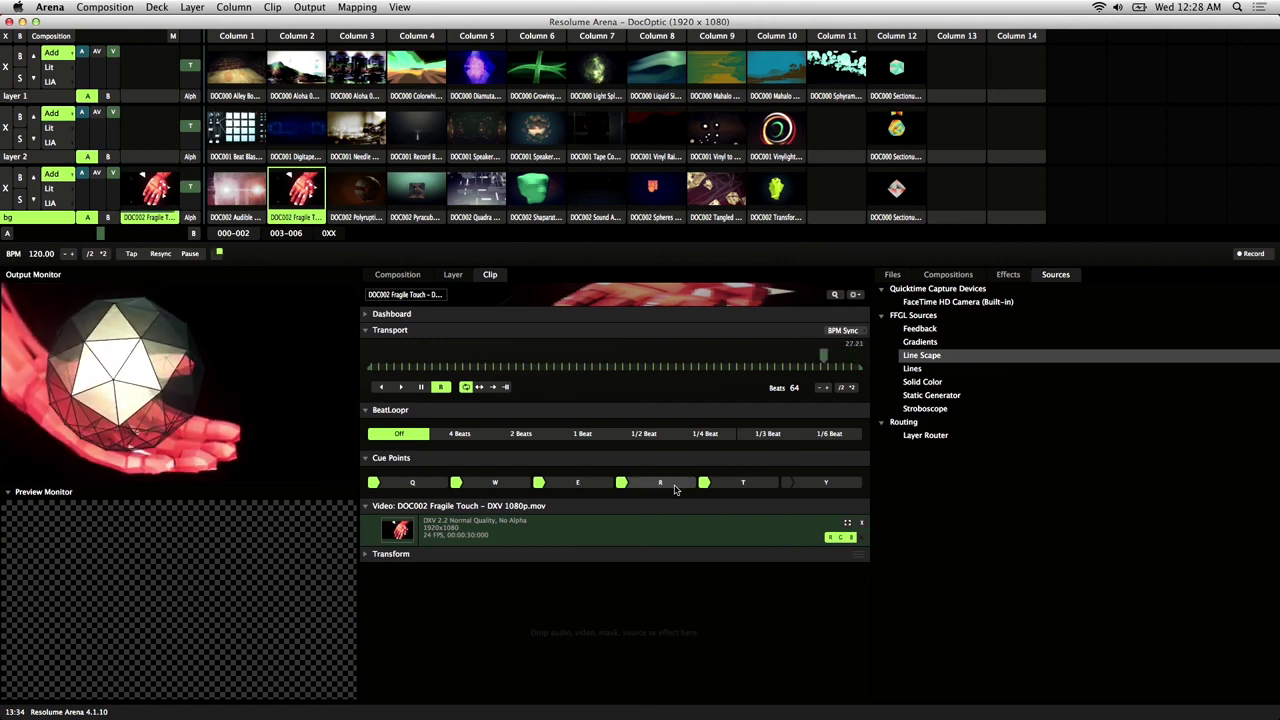
click(675, 489)
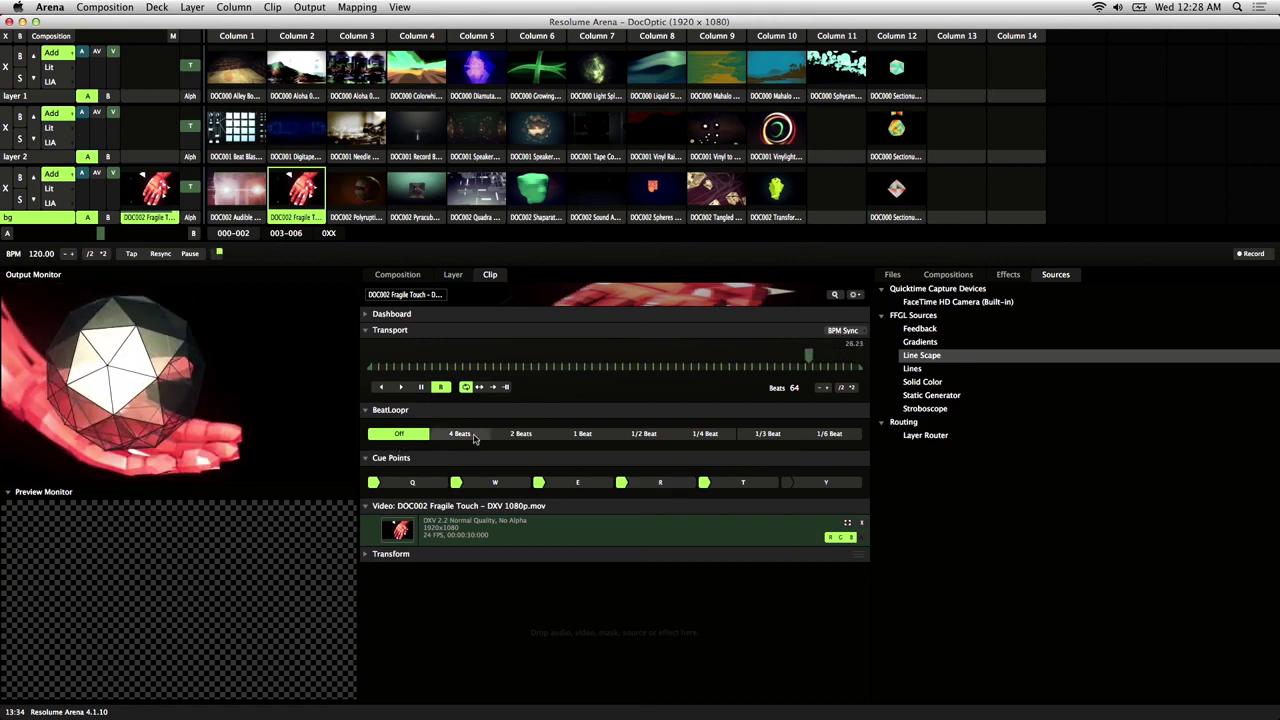
- Toggle BeatLoopr 1 Beat looping on and off twice, leaving it Off
click(583, 434)
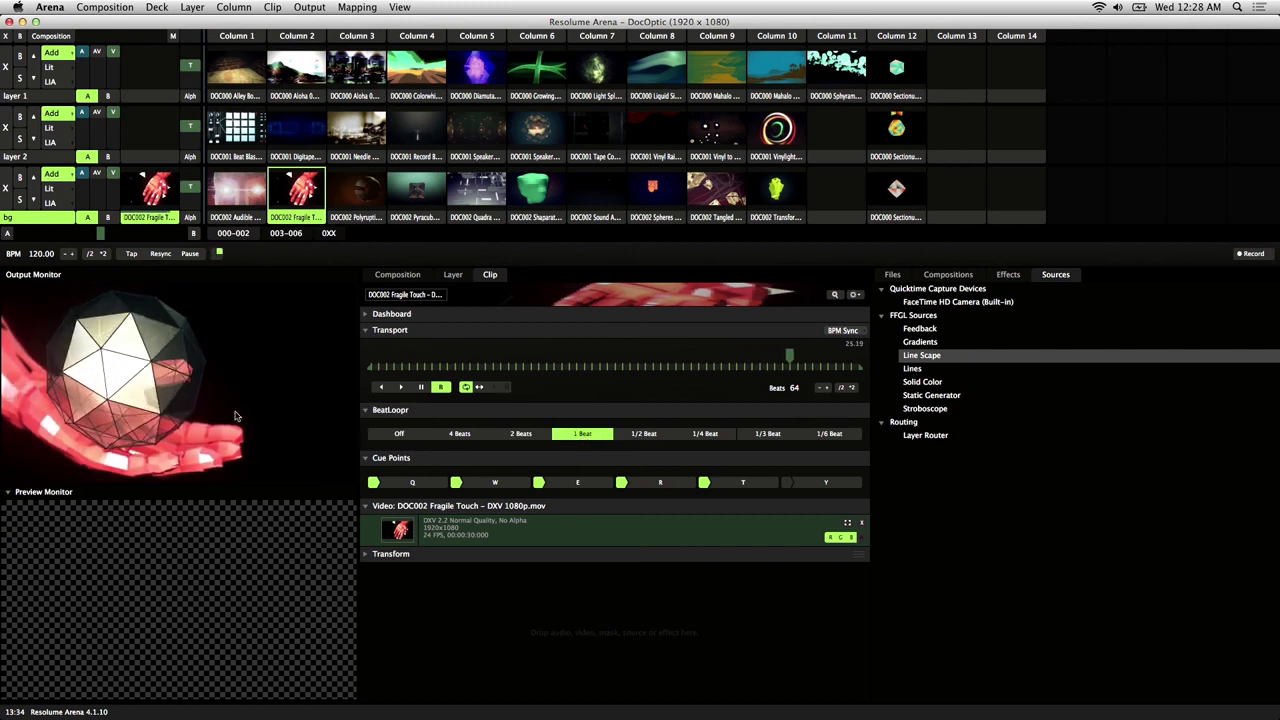
click(660, 483)
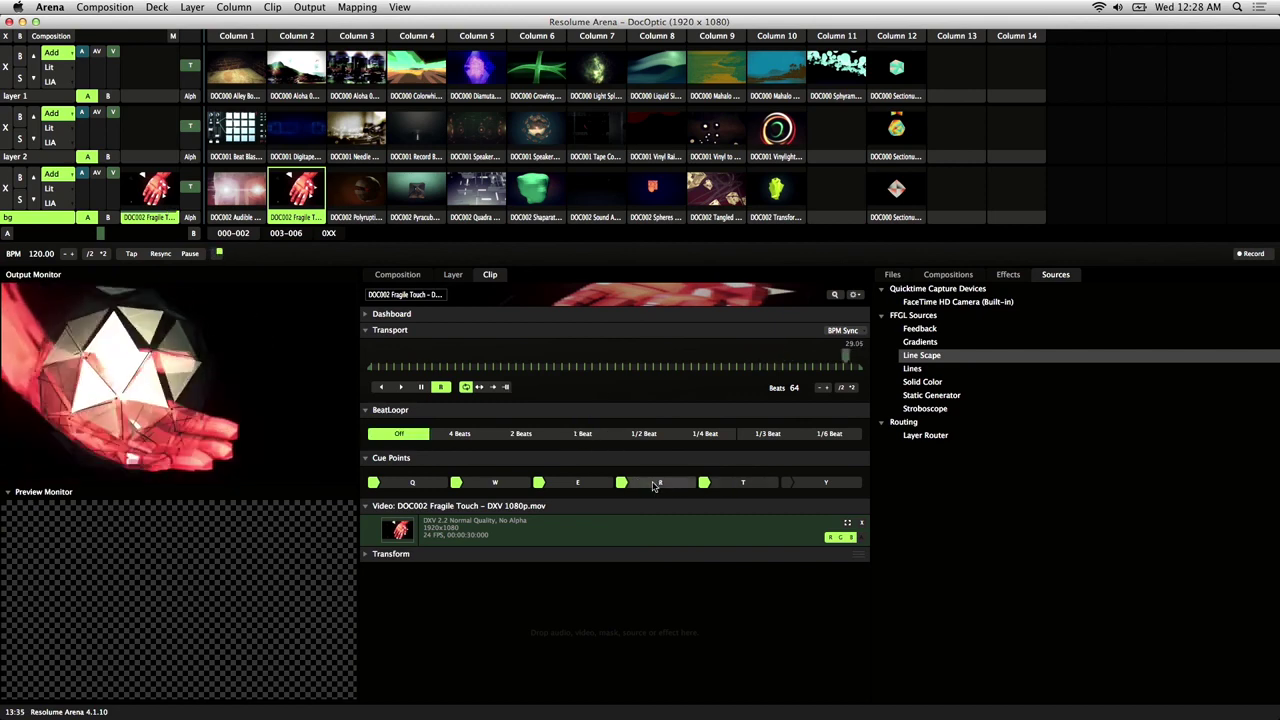
click(582, 434)
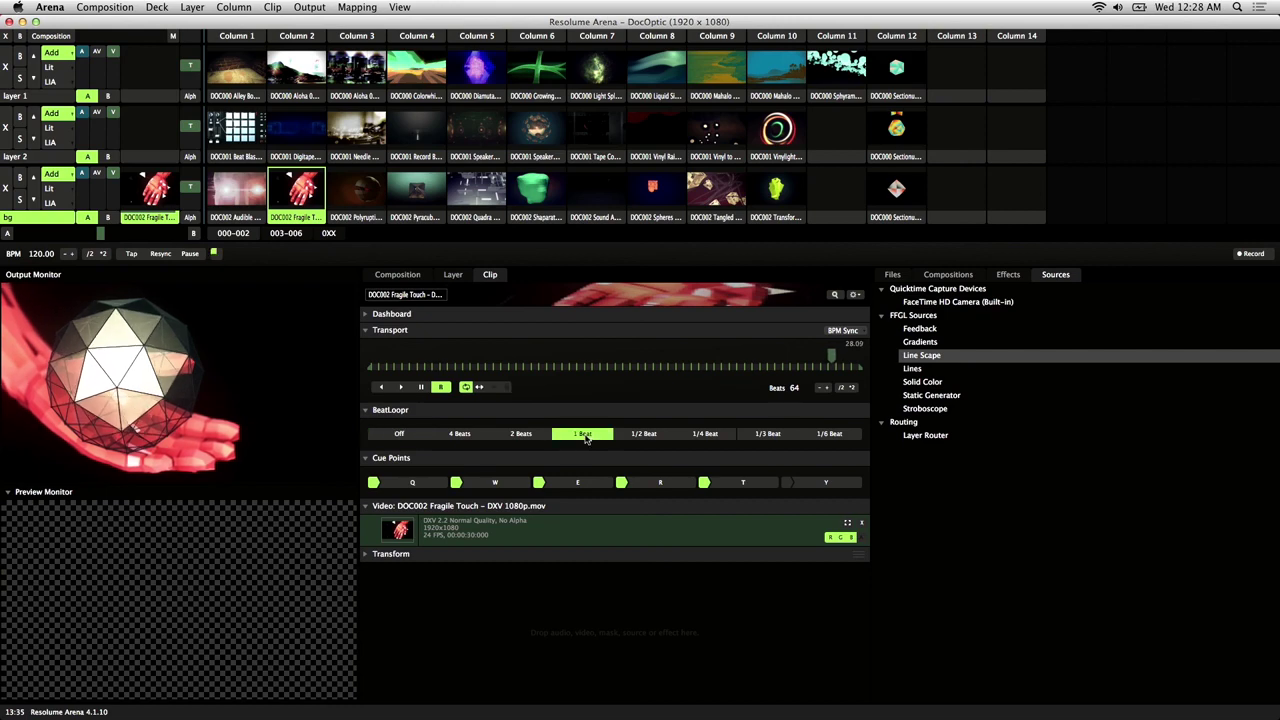
click(662, 483)
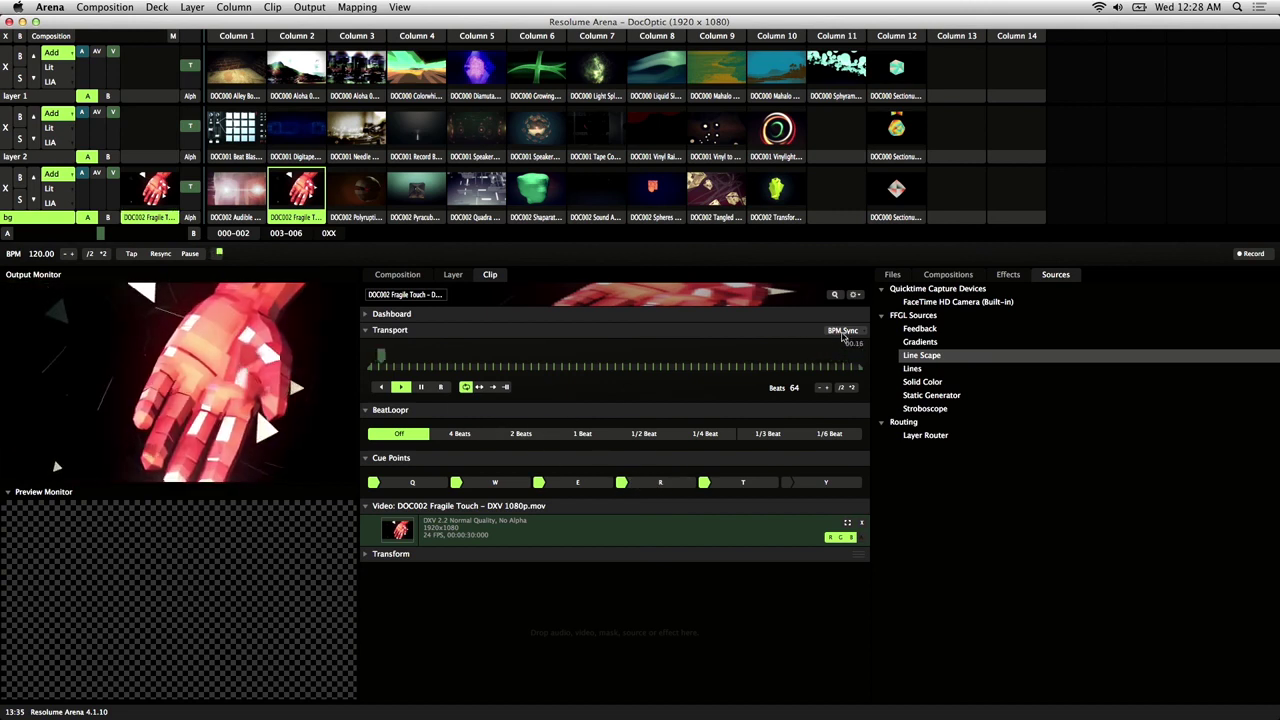
- Set Fragile Touch's Transport sync back to Timeline
click(842, 331)
click(845, 340)
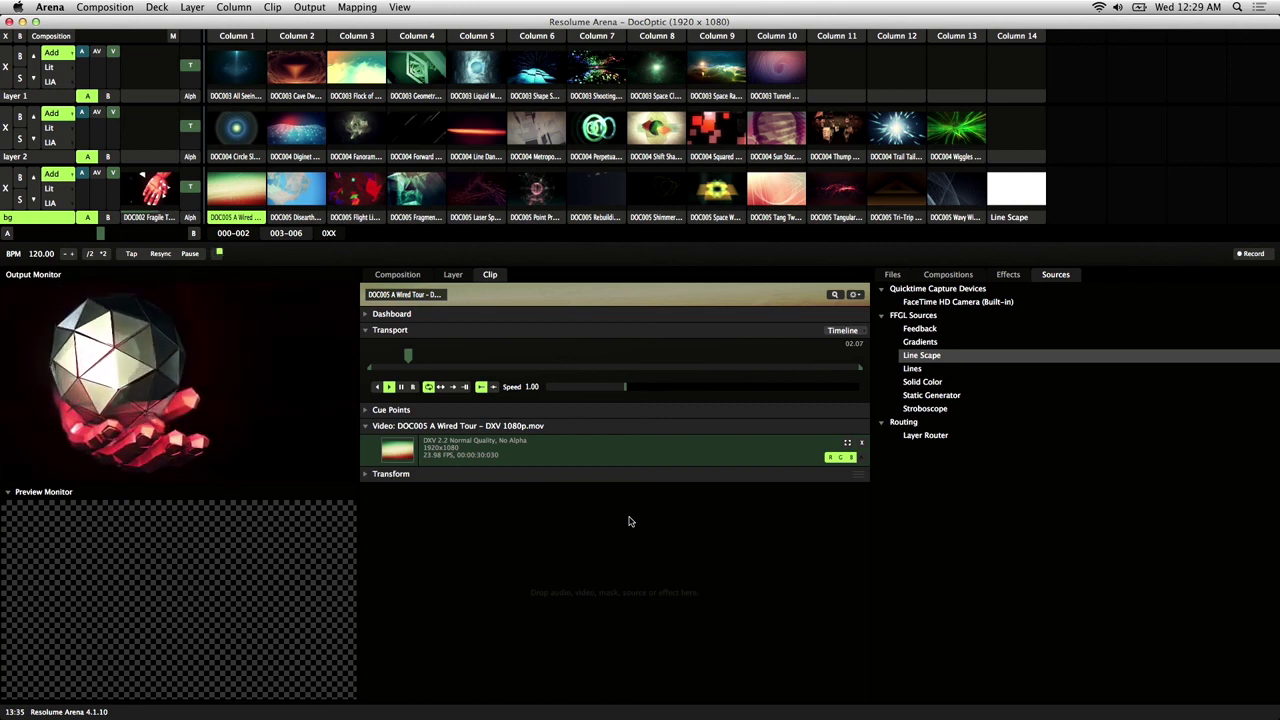
- Apply an Auto Pilot option to Laser Spray, then launch DOC005 A Wired Tour on layer bg
click(453, 280)
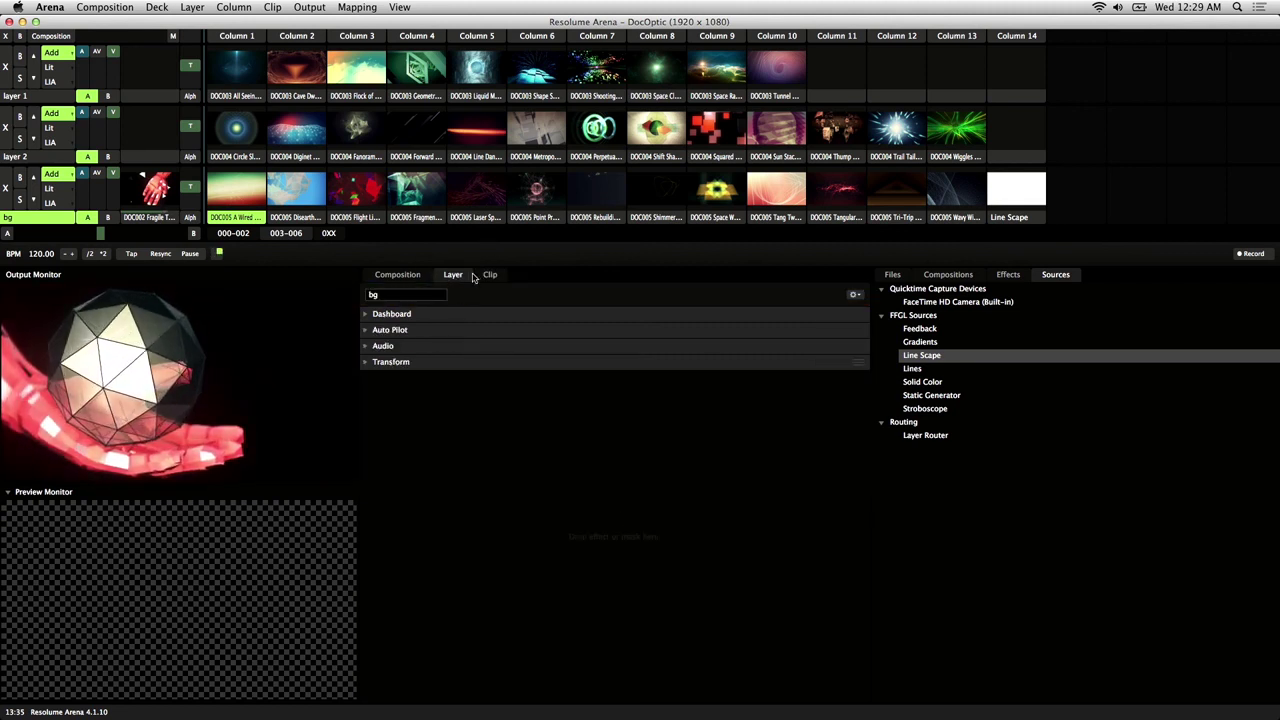
right_click(474, 218)
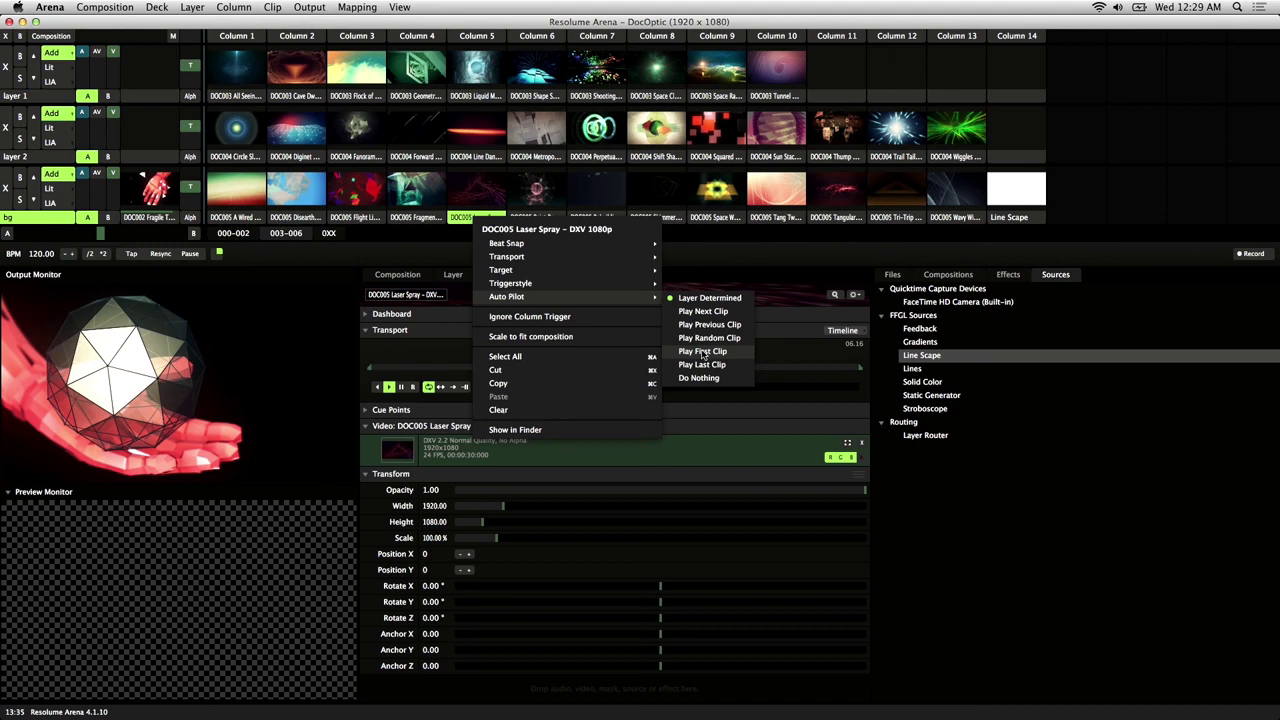
click(463, 219)
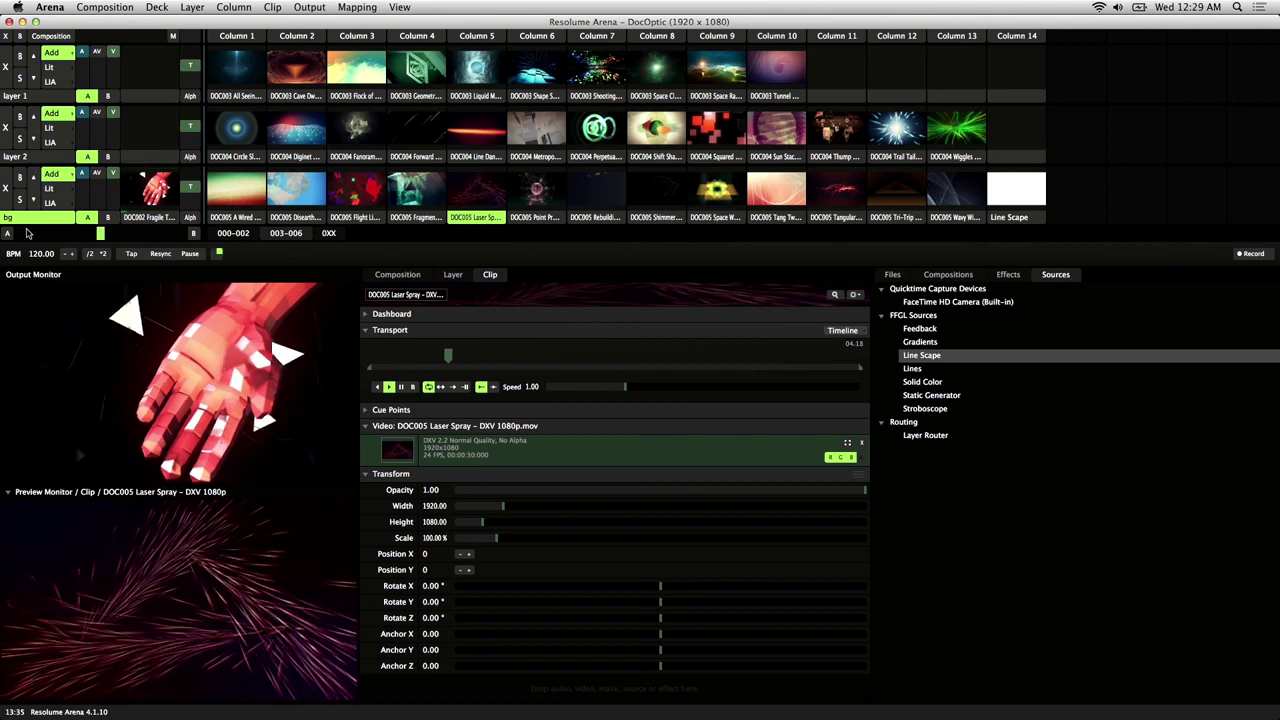
click(68, 218)
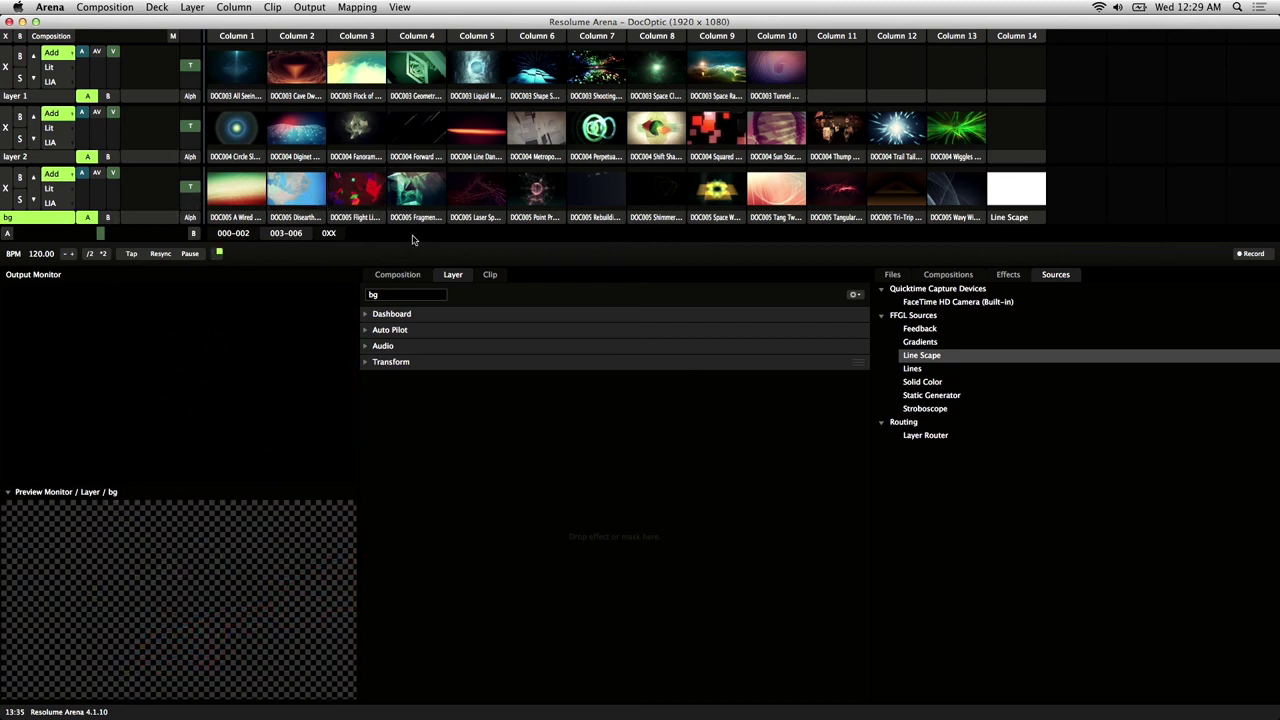
click(264, 195)
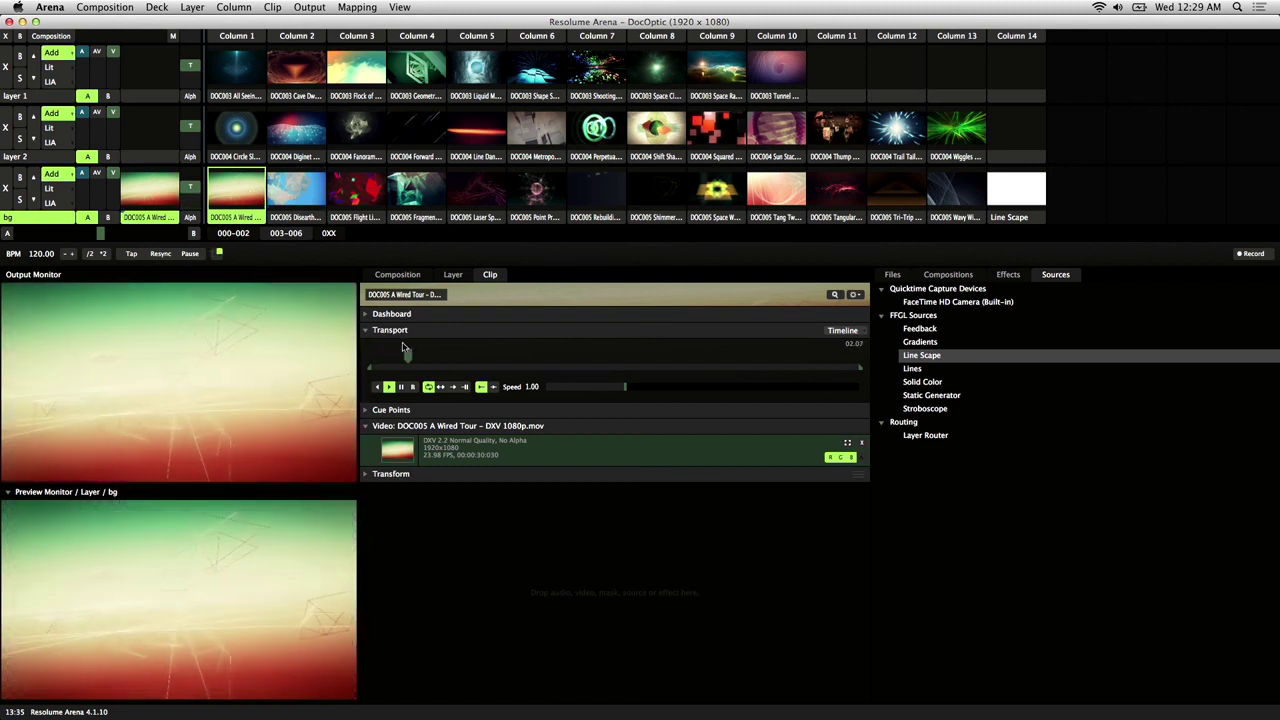
- Launch Point Process from column 6 and set the bg layer's Auto Pilot to Random
click(453, 275)
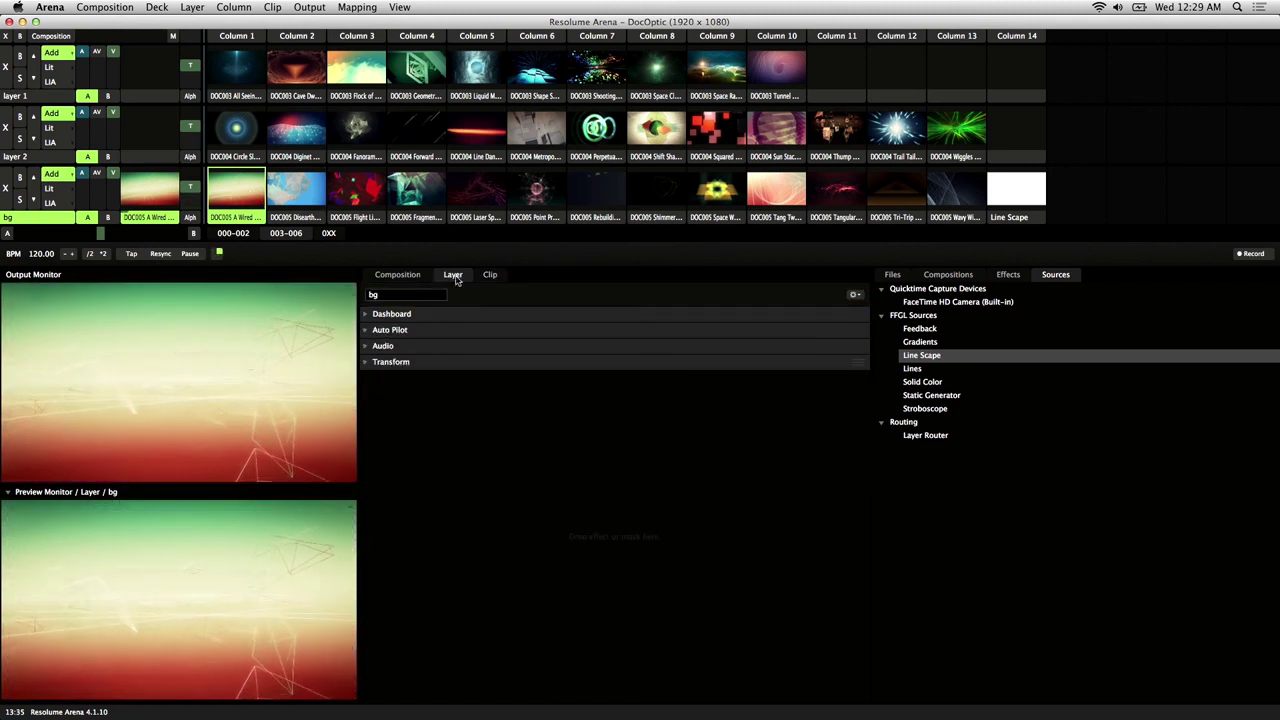
click(366, 331)
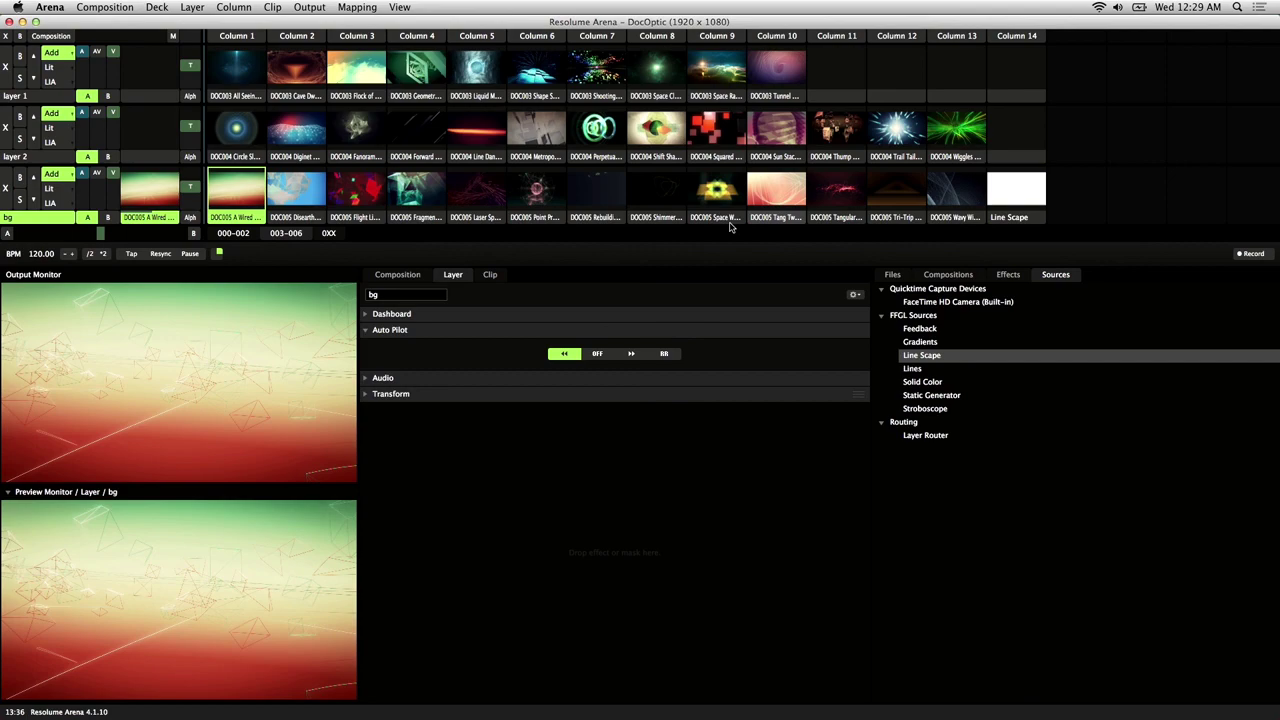
click(537, 195)
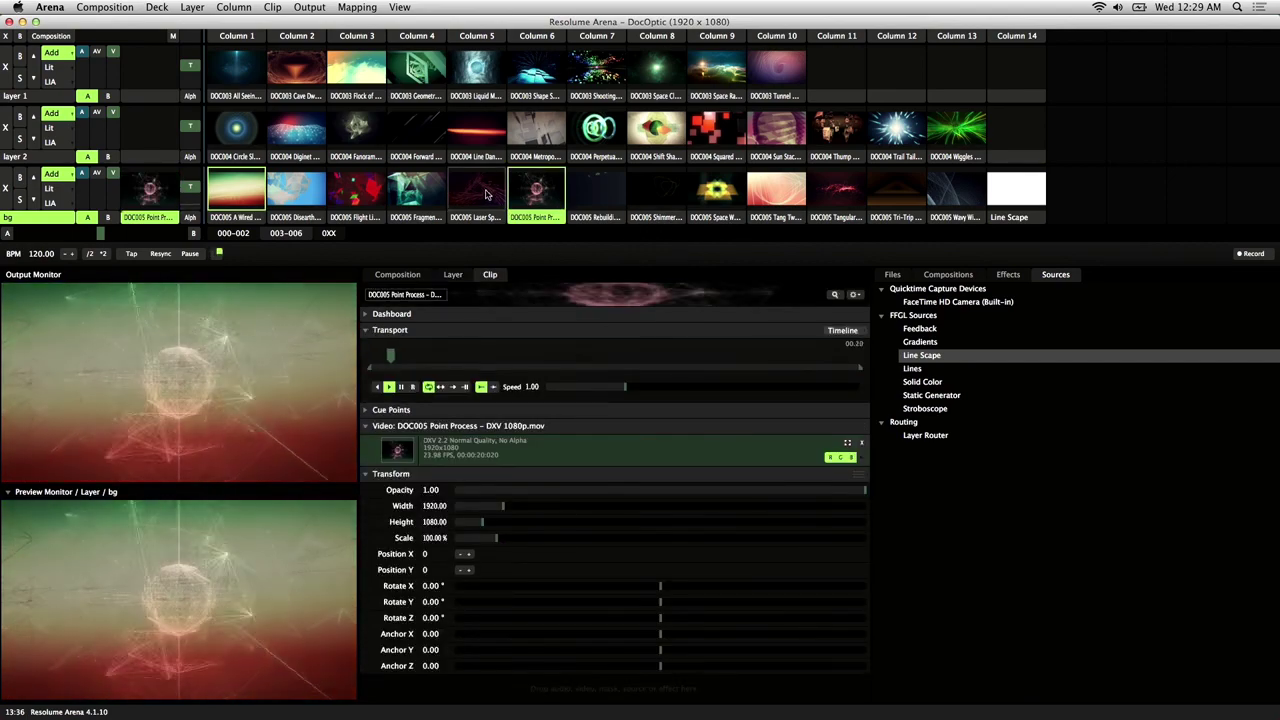
click(460, 280)
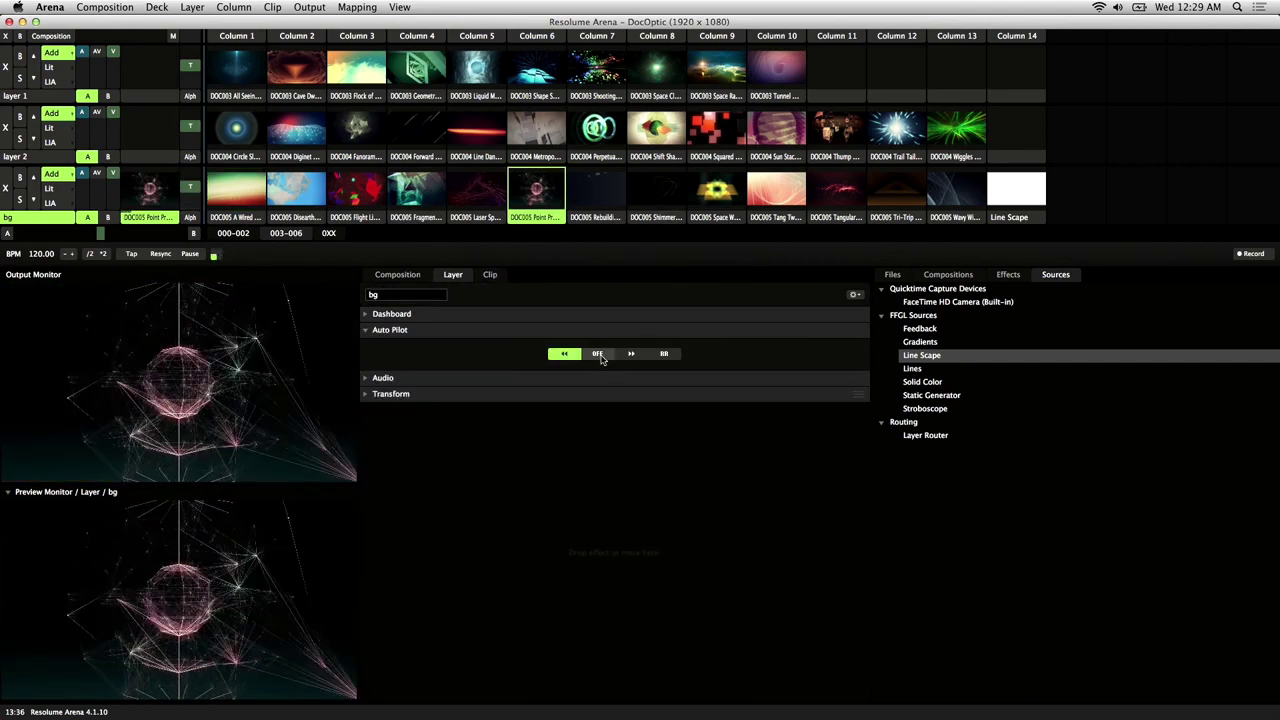
click(633, 354)
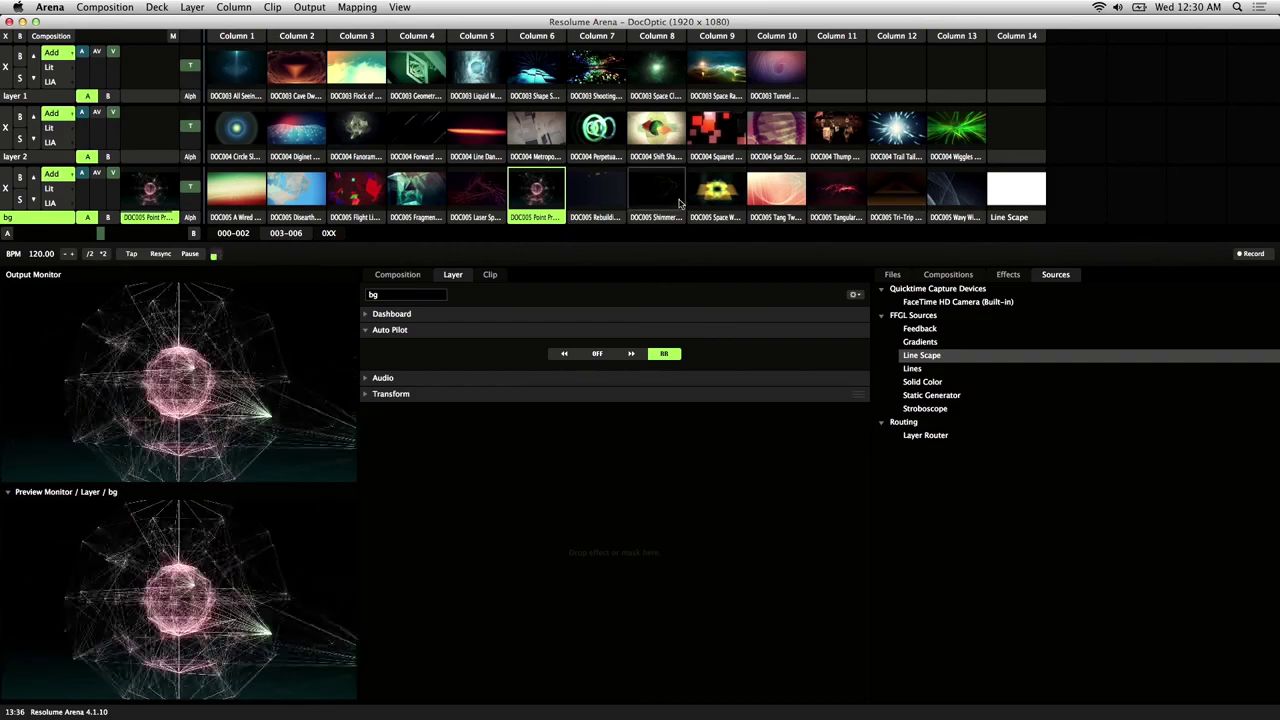
- Switch between the bg layer's settings and the playing clip's properties
click(490, 275)
click(453, 274)
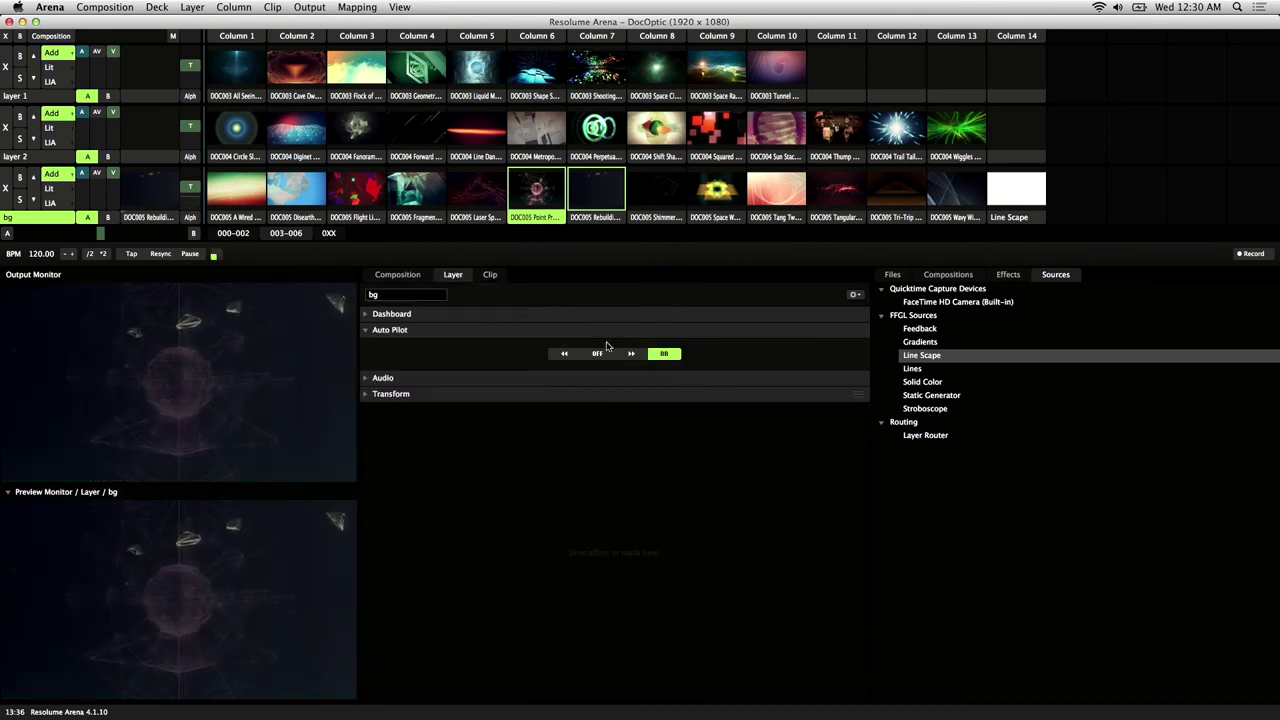
click(490, 275)
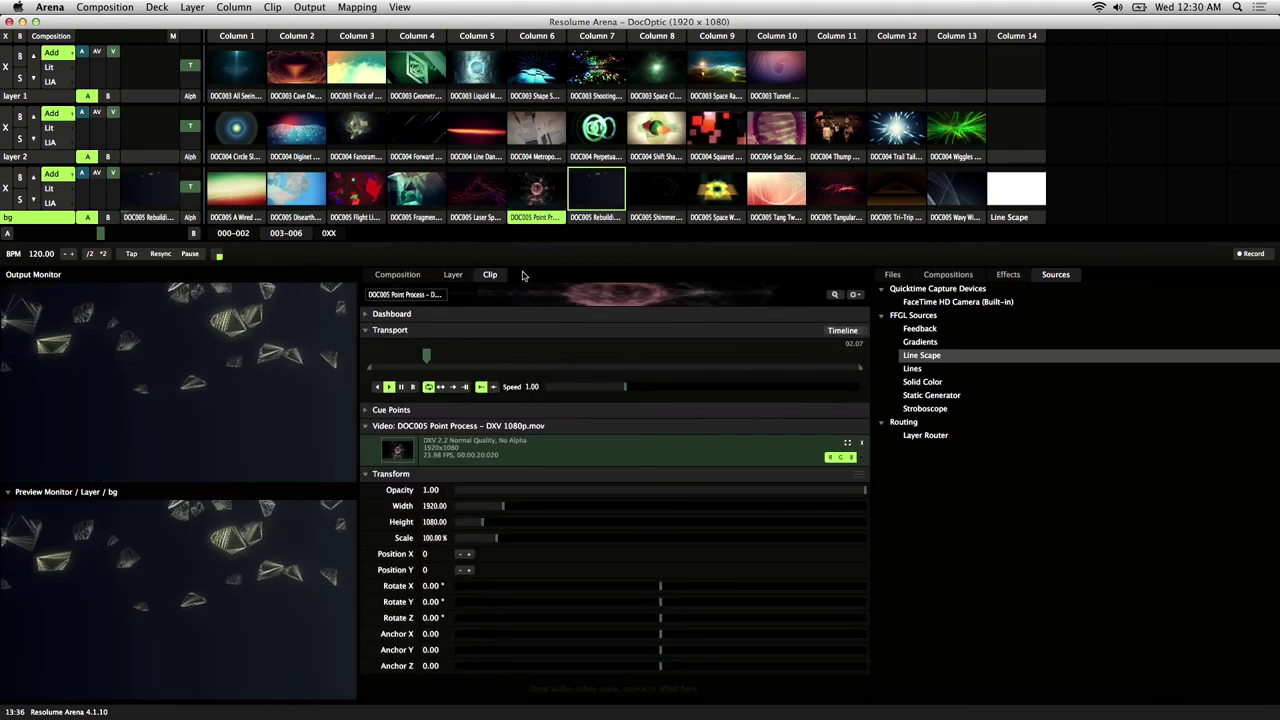
- Skip Rebuilding Pyramids and then Wavy Wires to their ends so random Auto Pilot advances
click(589, 219)
drag(540, 352, 820, 364)
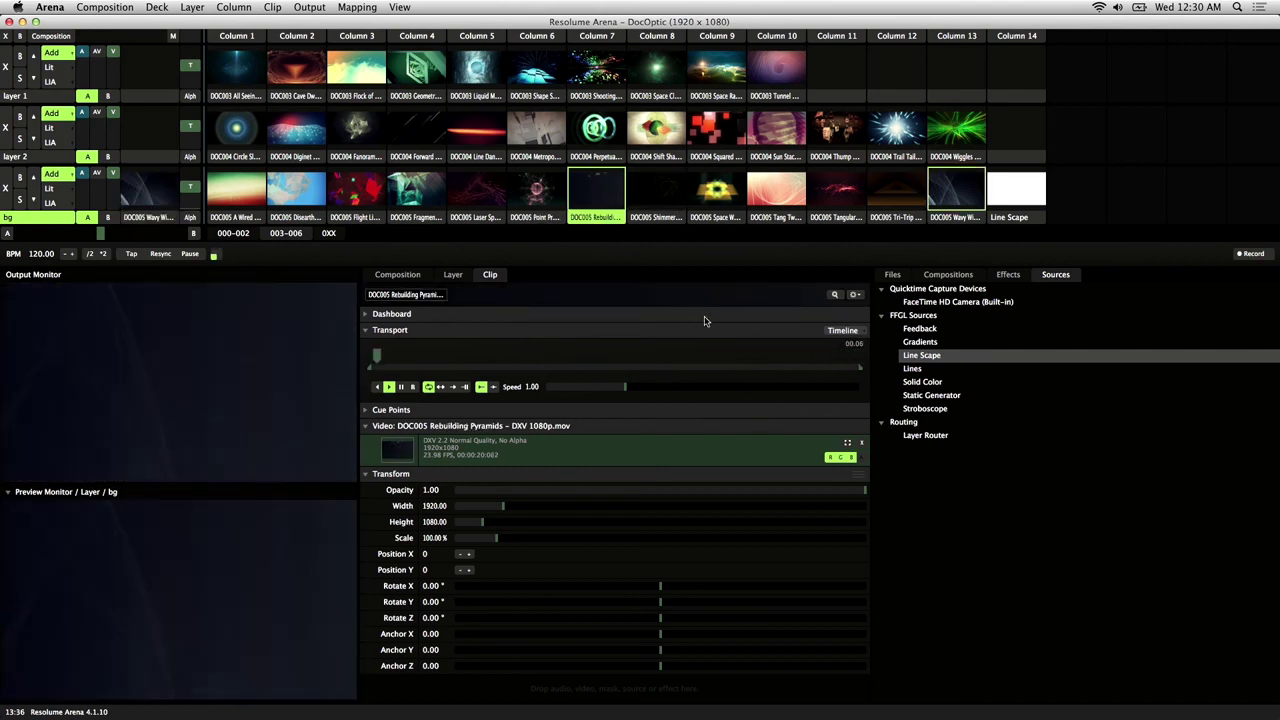
click(965, 190)
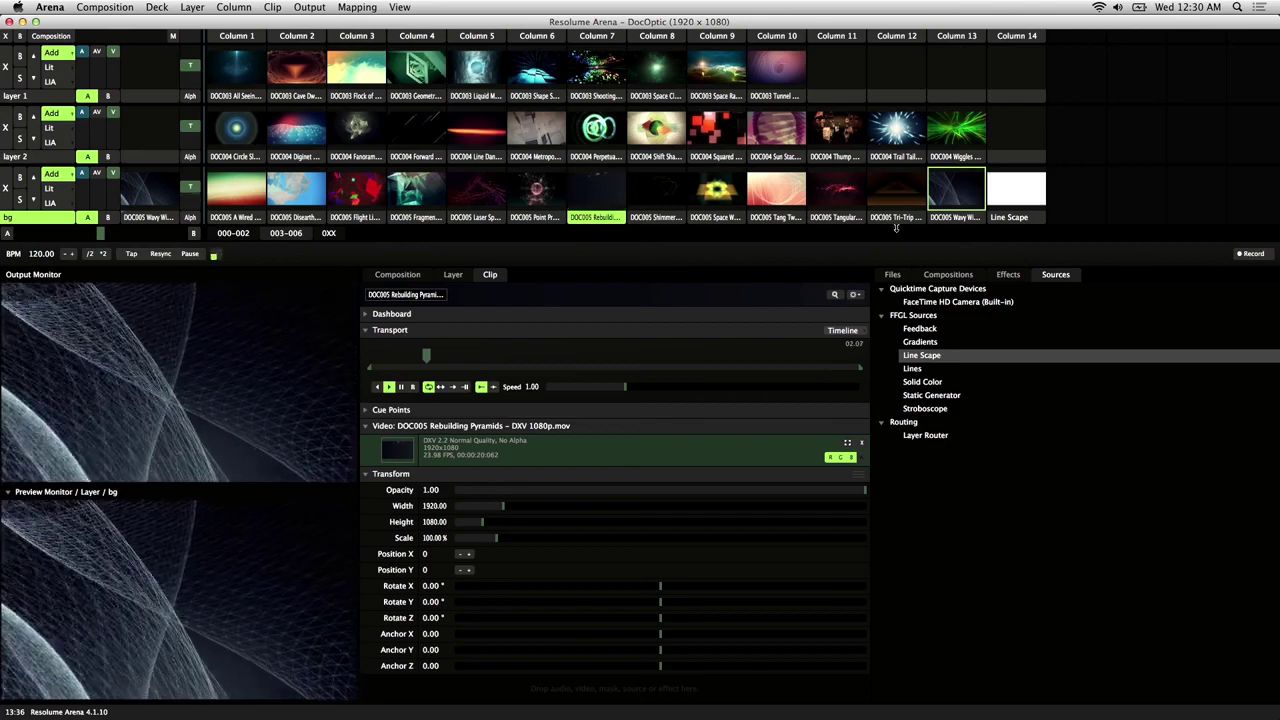
drag(440, 355, 831, 372)
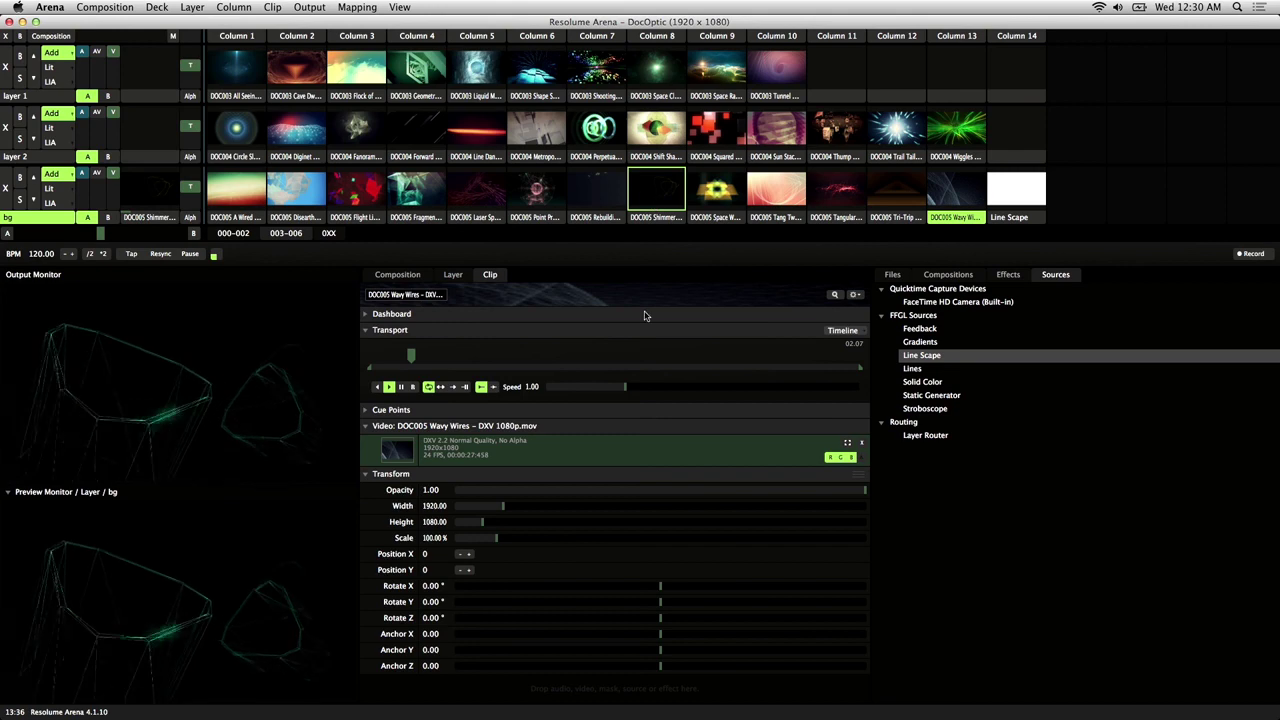
- Set the column 4 Fragmentilized clip's Auto Pilot to Play Previous Clip, then launch it and Flight Light
click(425, 219)
right_click(426, 220)
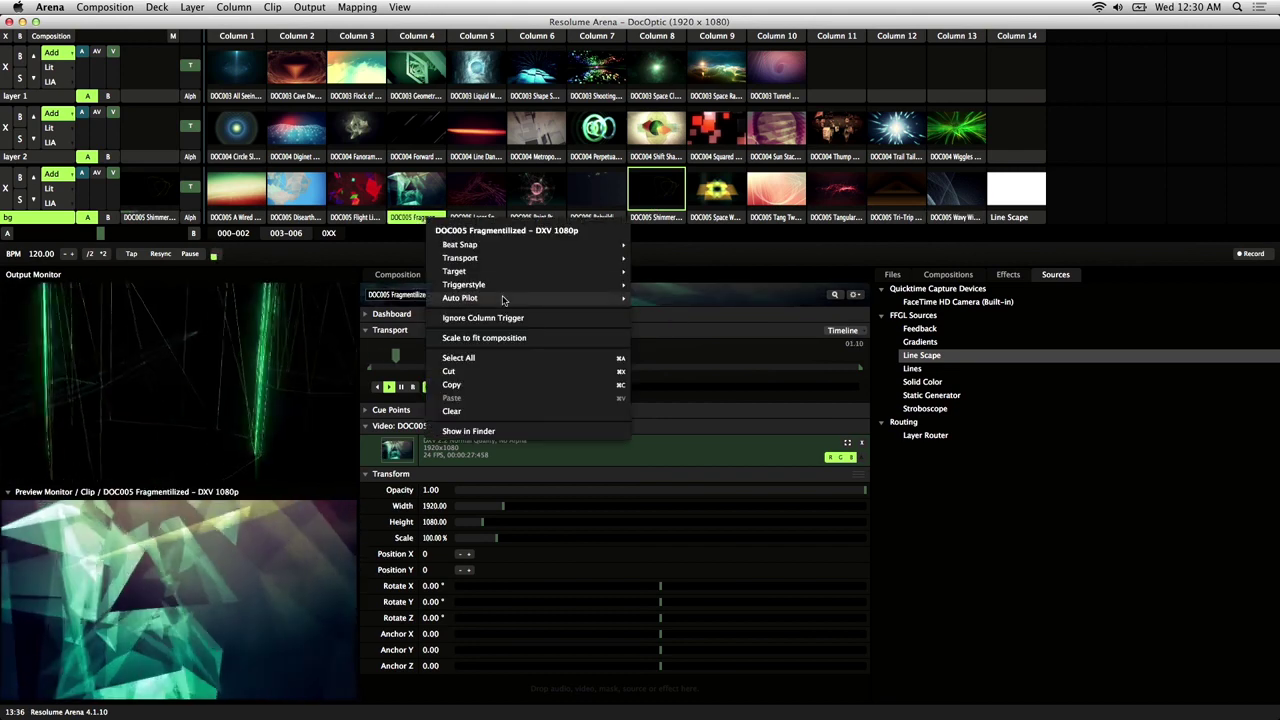
mouse_move(503, 301)
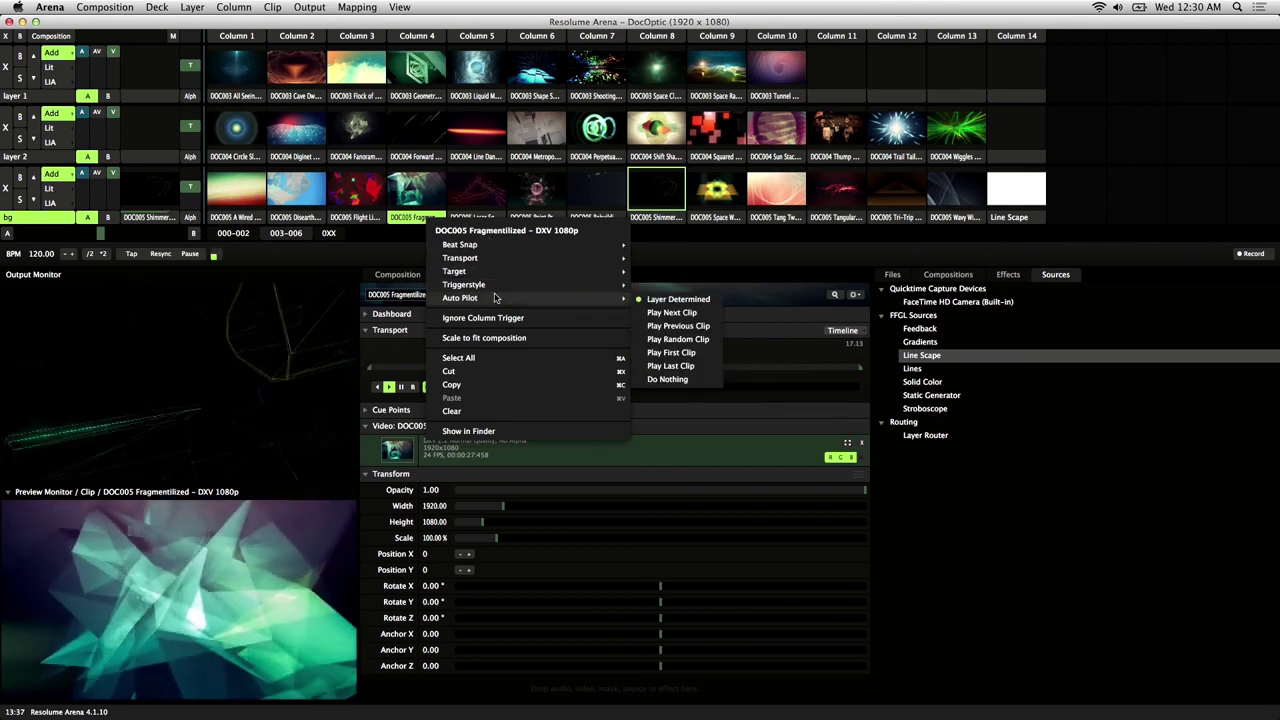
click(695, 327)
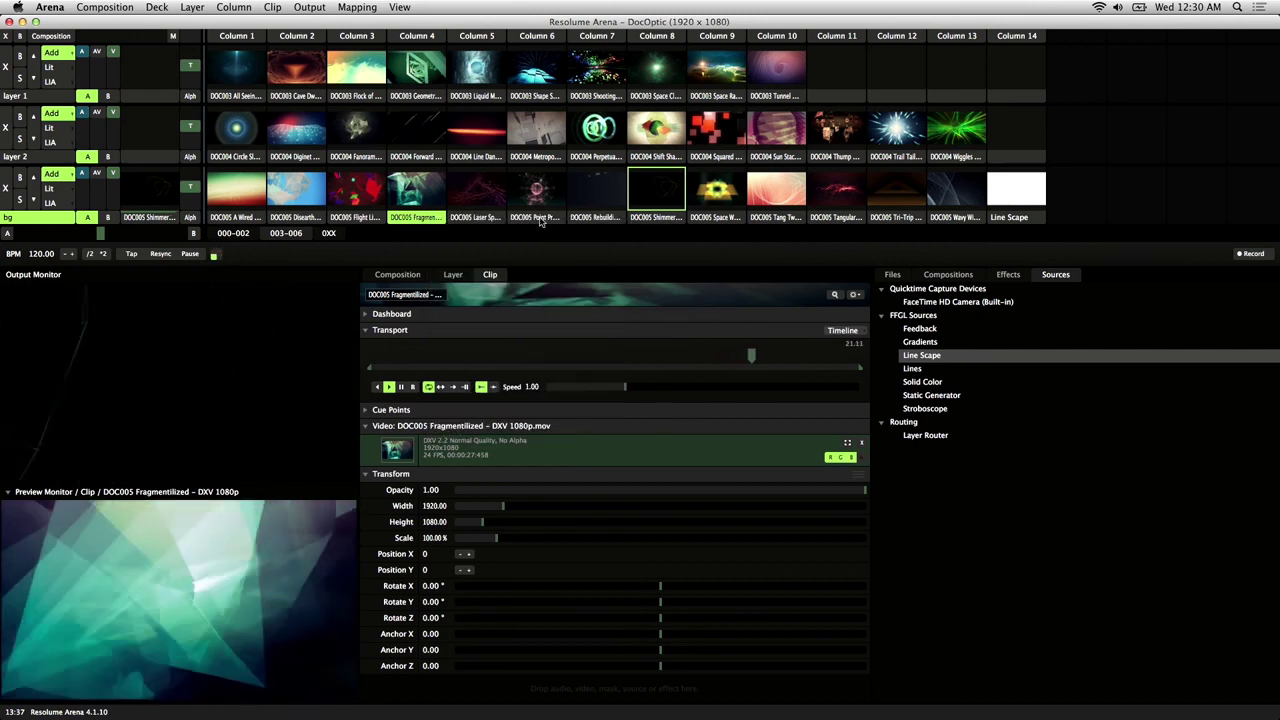
click(418, 198)
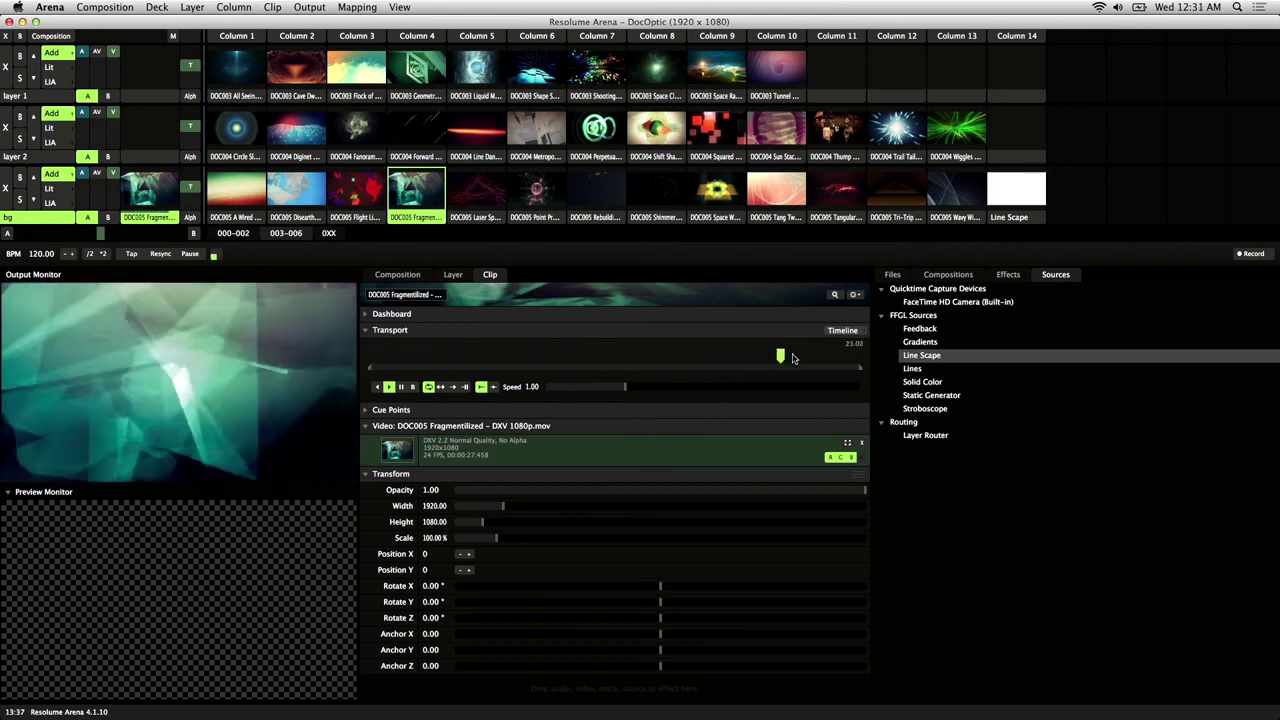
click(335, 176)
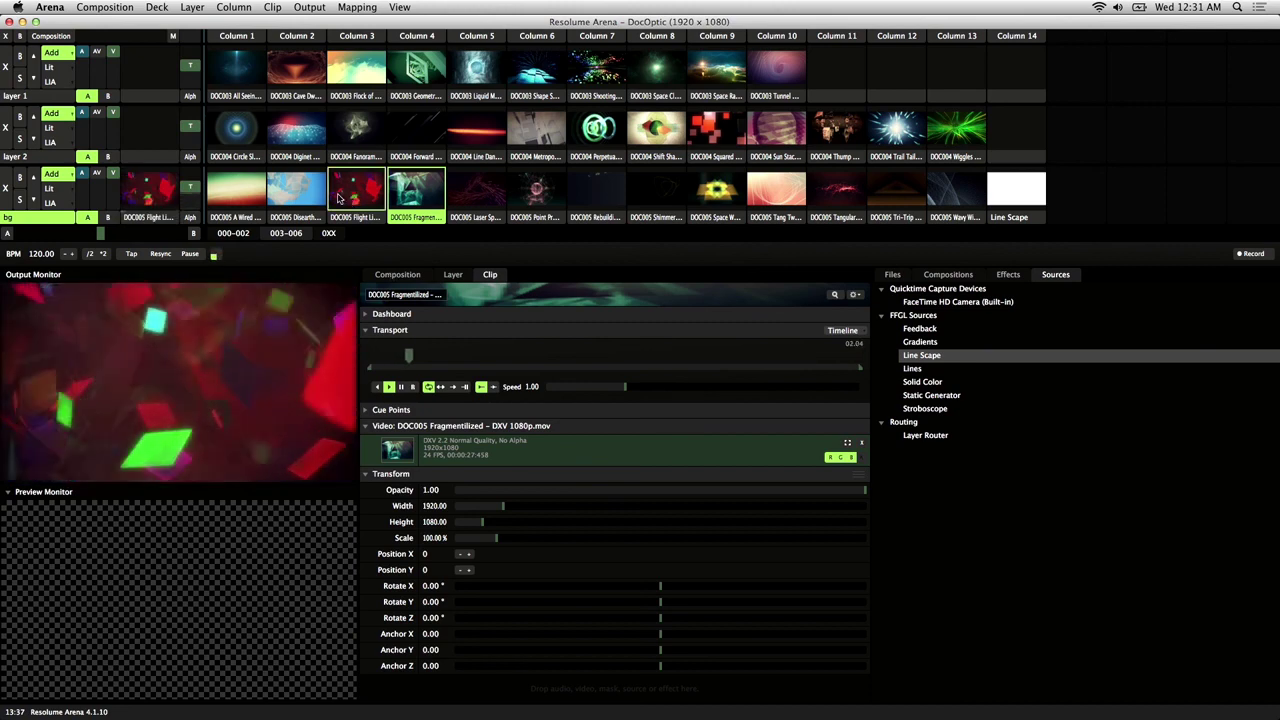
- Set Flight Light's Auto Pilot to Play Random Clip and skip it near its end
click(366, 221)
right_click(368, 220)
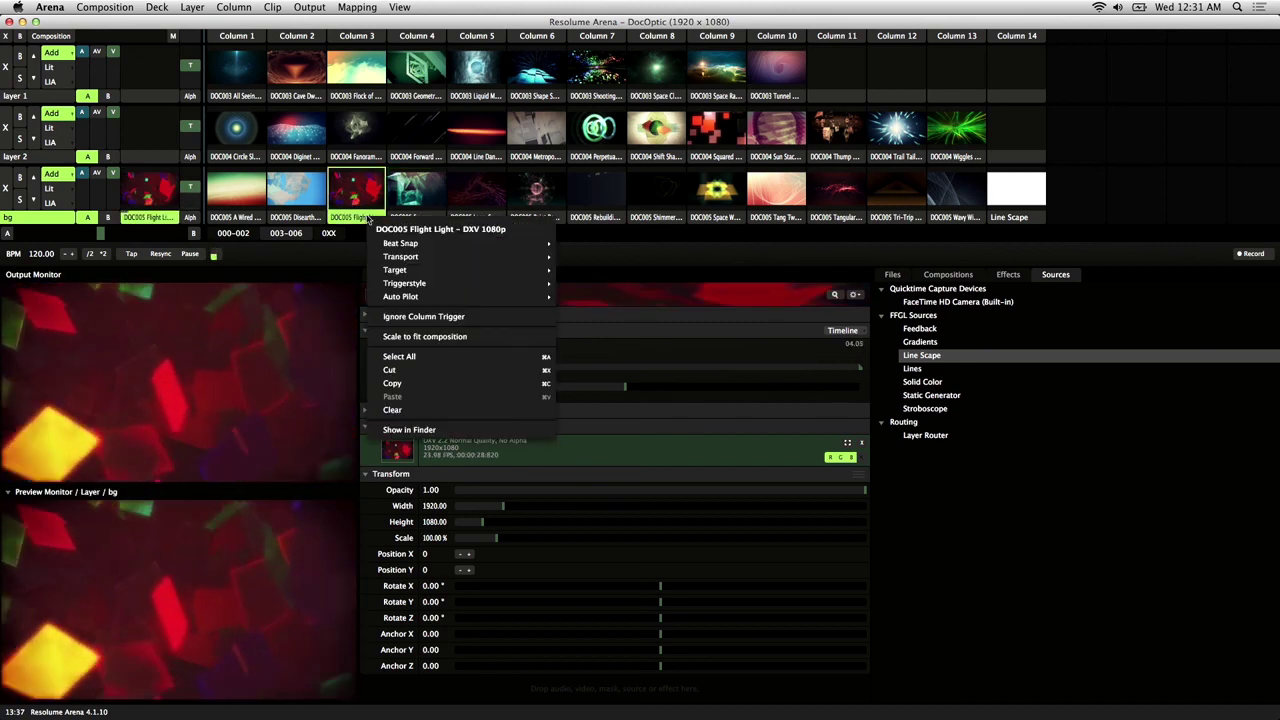
mouse_move(520, 297)
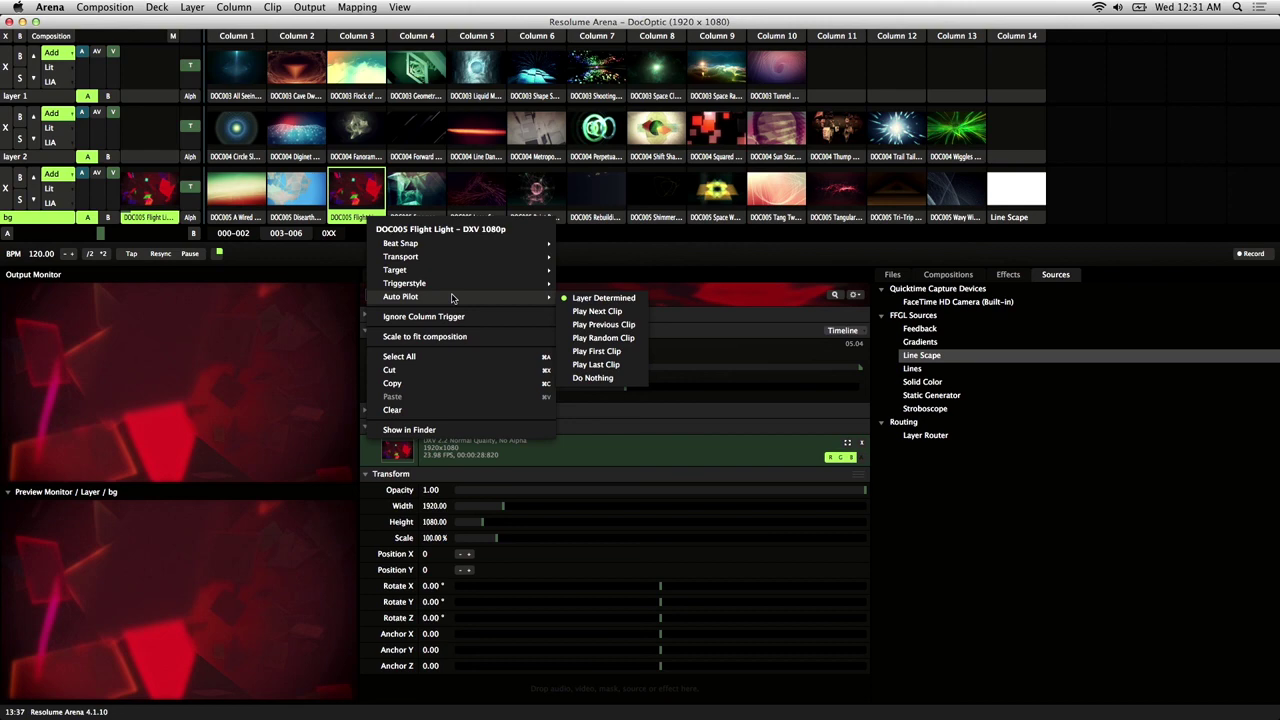
click(590, 338)
drag(496, 357, 813, 364)
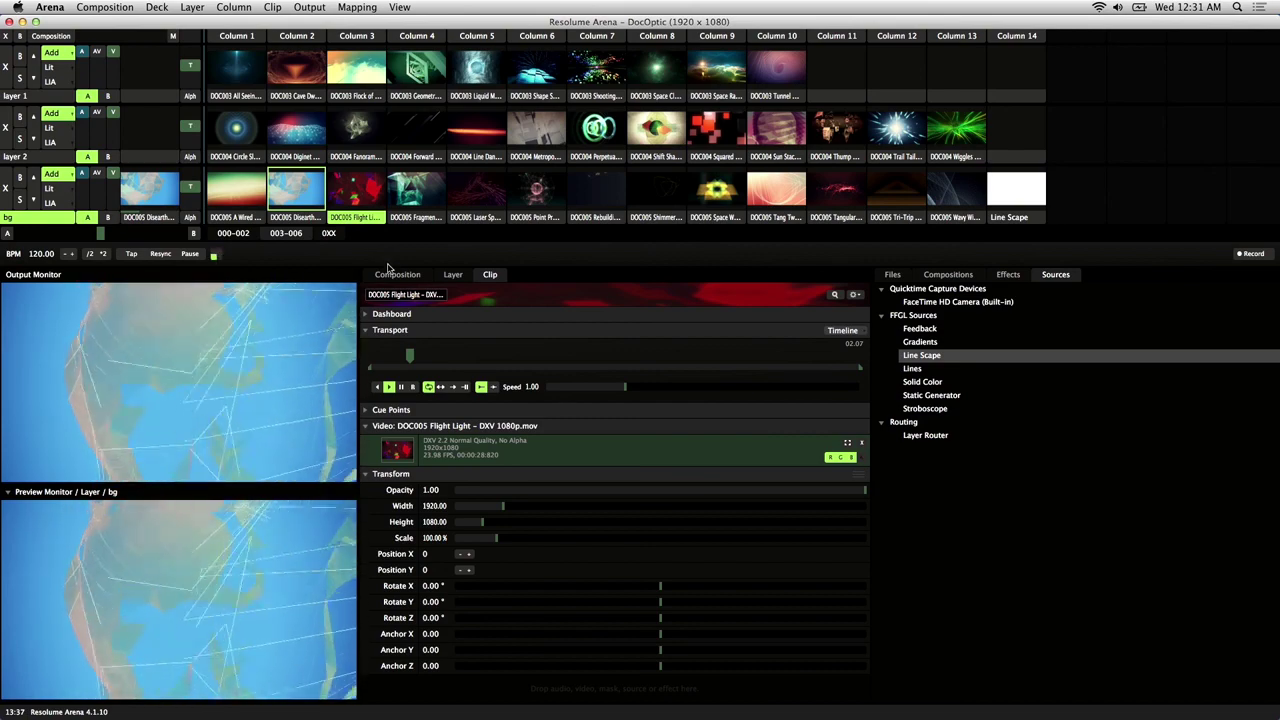
- Launch Fragmentilized (column 4), Laser Spray (column 5), then Line Scape (column 14) on the bg layer
click(416, 188)
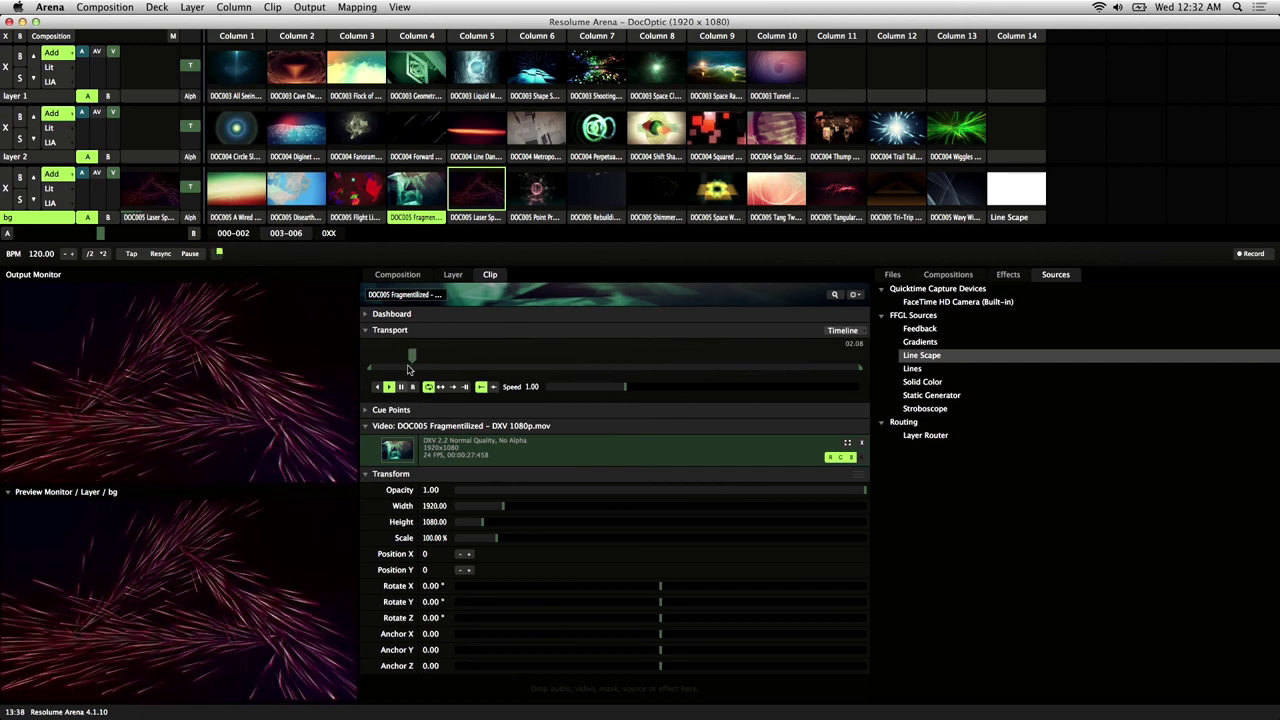
click(478, 222)
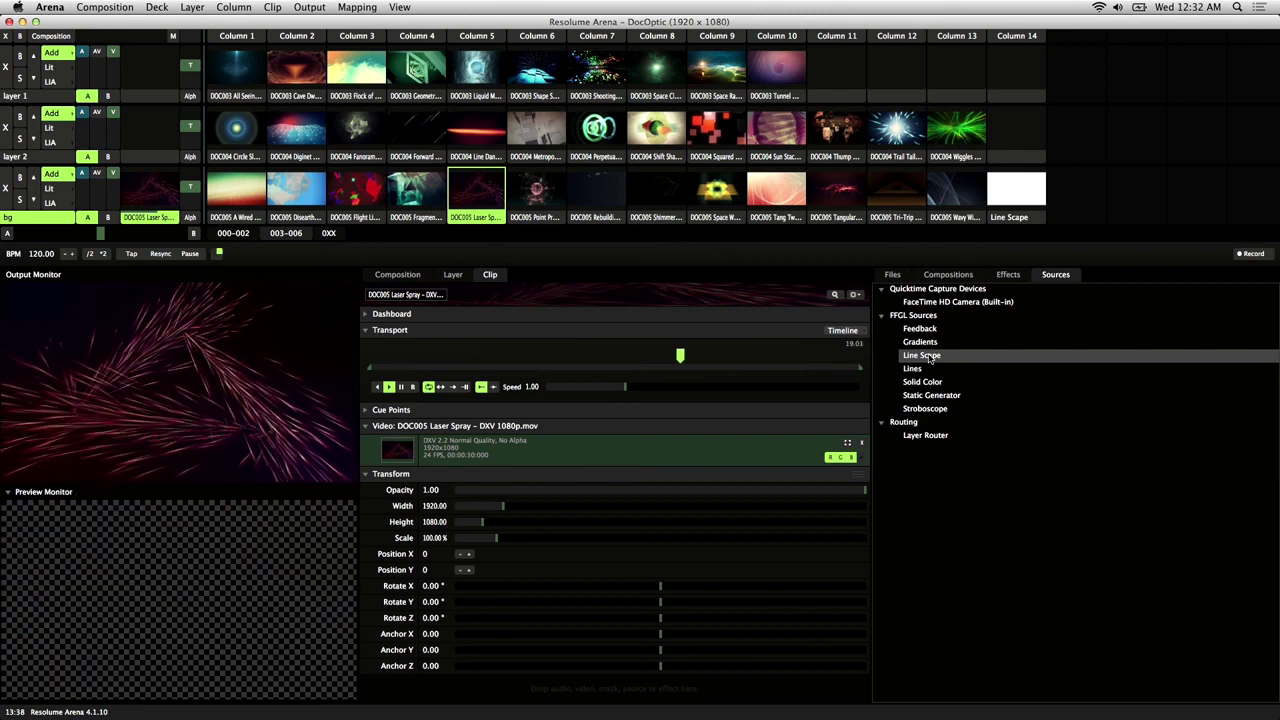
click(1010, 200)
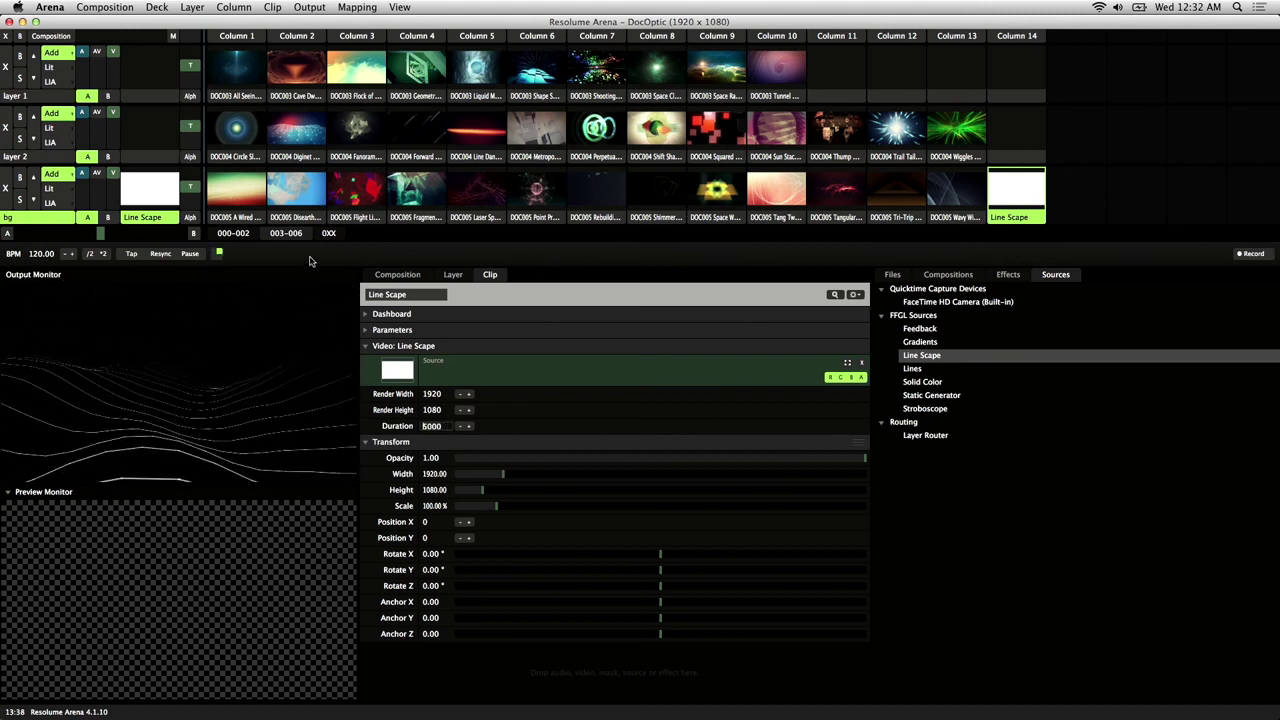
- Relaunch Flight Light in column 3 and send the output fullscreen to Display 2 (1920x1080)
click(372, 206)
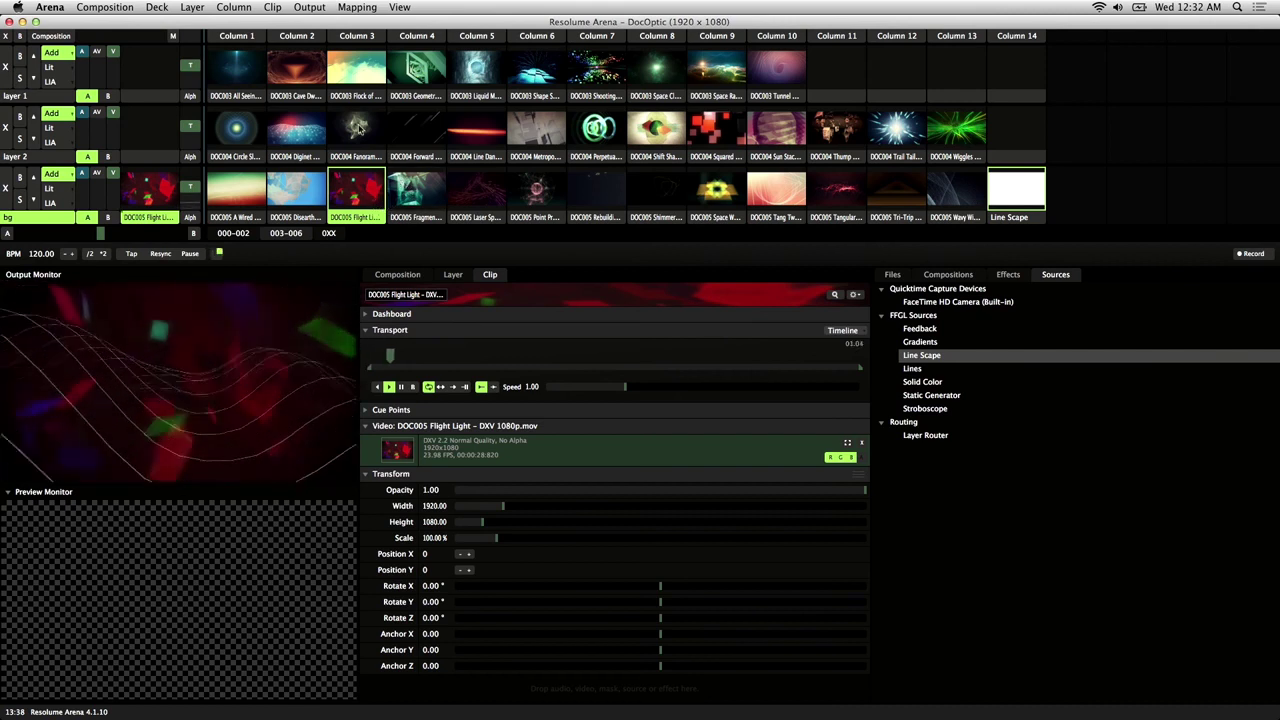
click(311, 8)
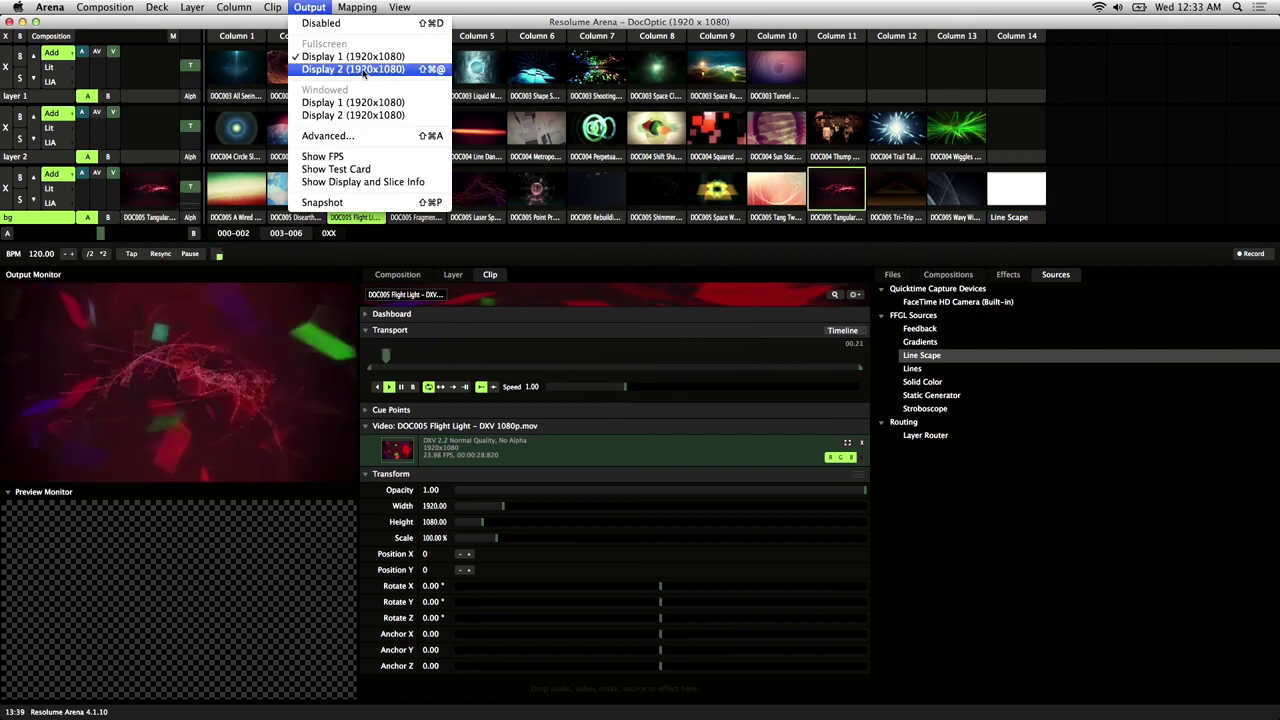